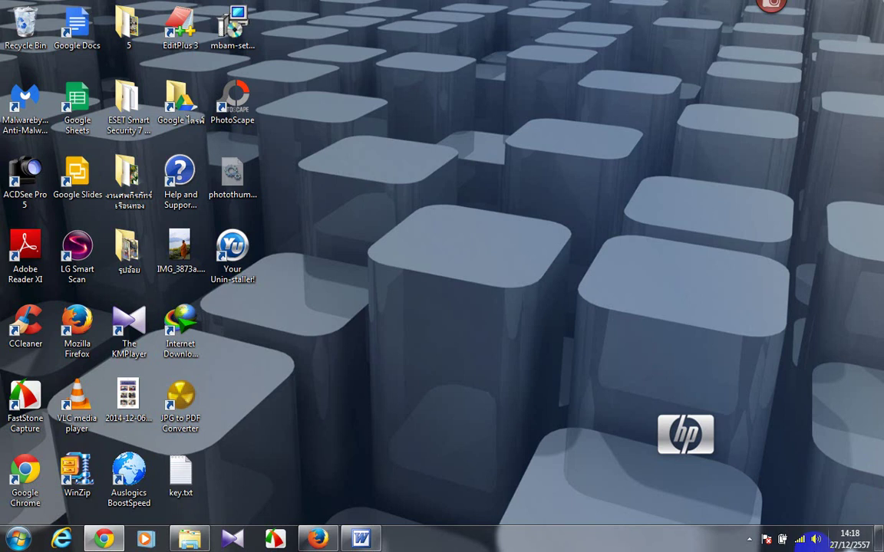
Switch to Chrome and open the templates and styles section (แม่แบบ + สไตล์) of the MyBB admin panel
left_click(110, 540)
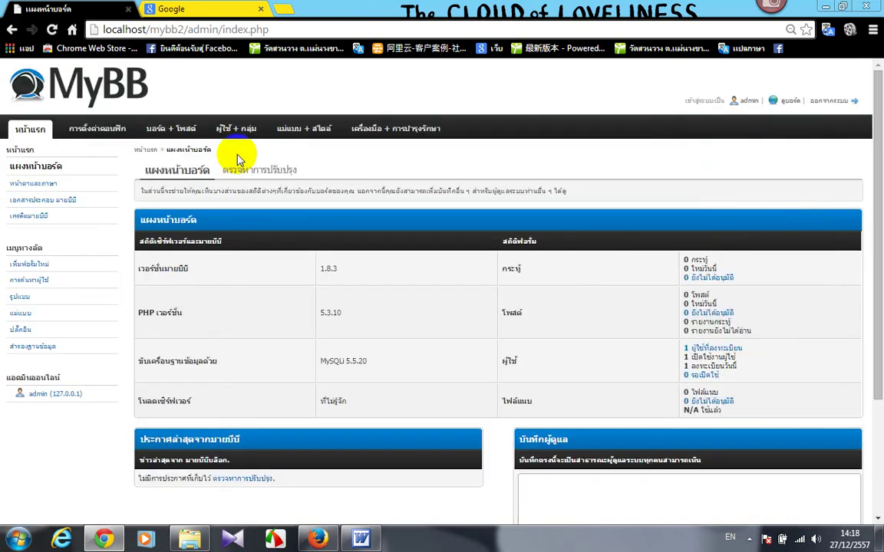
left_click(284, 132)
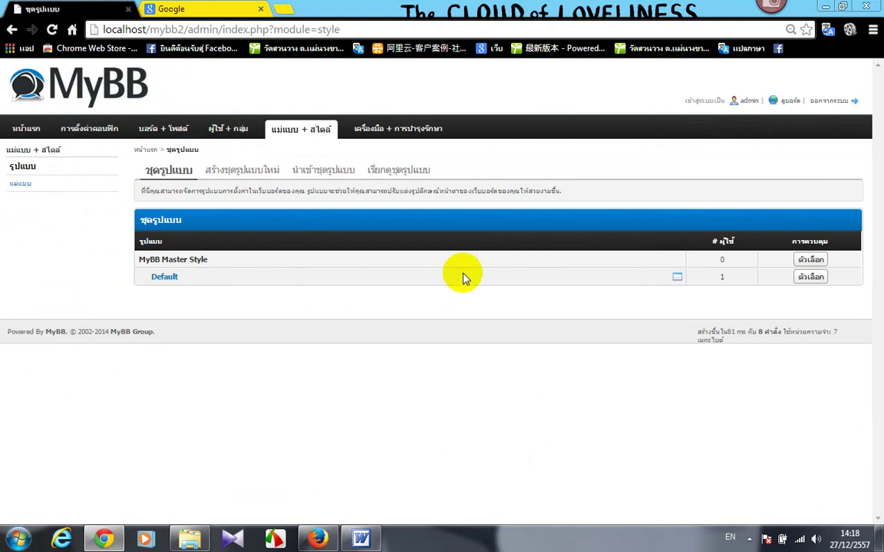
Switch to Windows Explorer and copy the images folder from Butterfly_mybb_1.8_by_bbthai.com\Upload inside the mybb\ธีม folder
left_click(189, 541)
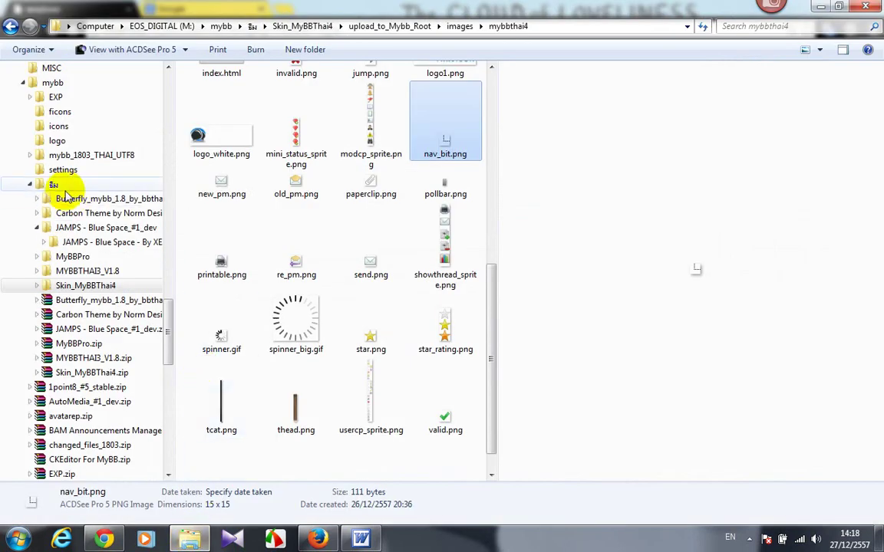
left_click(53, 185)
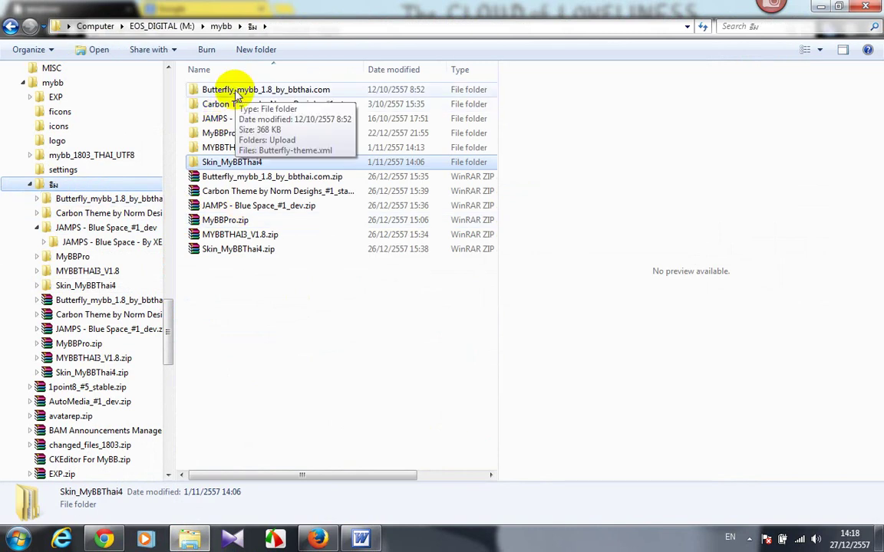
double_click(237, 92)
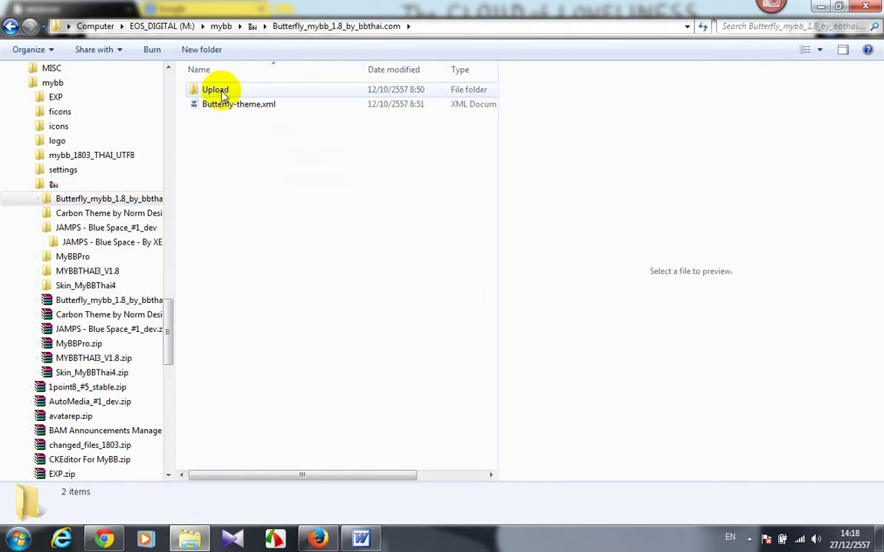
double_click(218, 90)
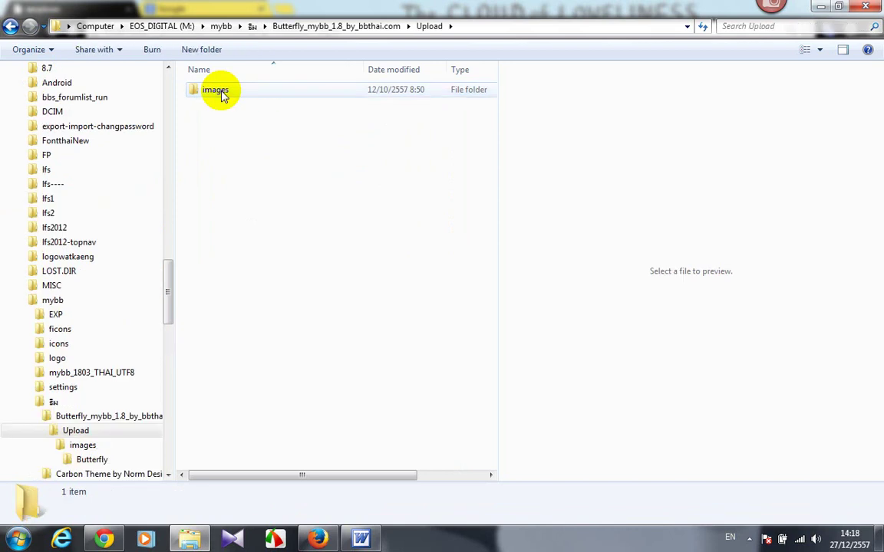
double_click(218, 91)
right_click(223, 95)
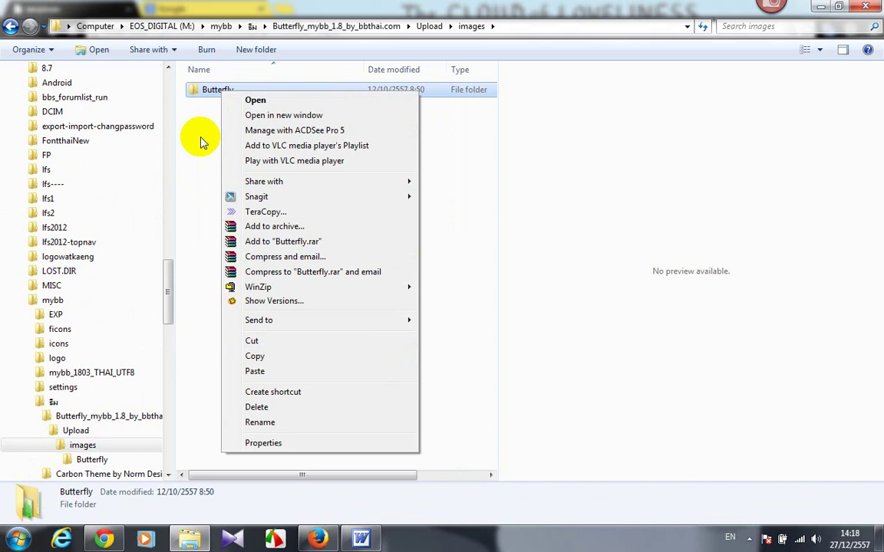
left_click(10, 26)
right_click(215, 90)
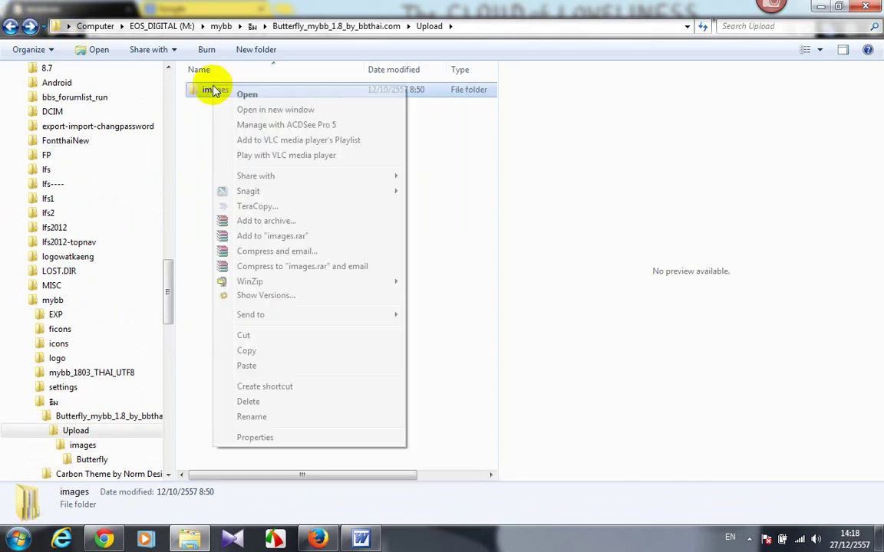
left_click(244, 352)
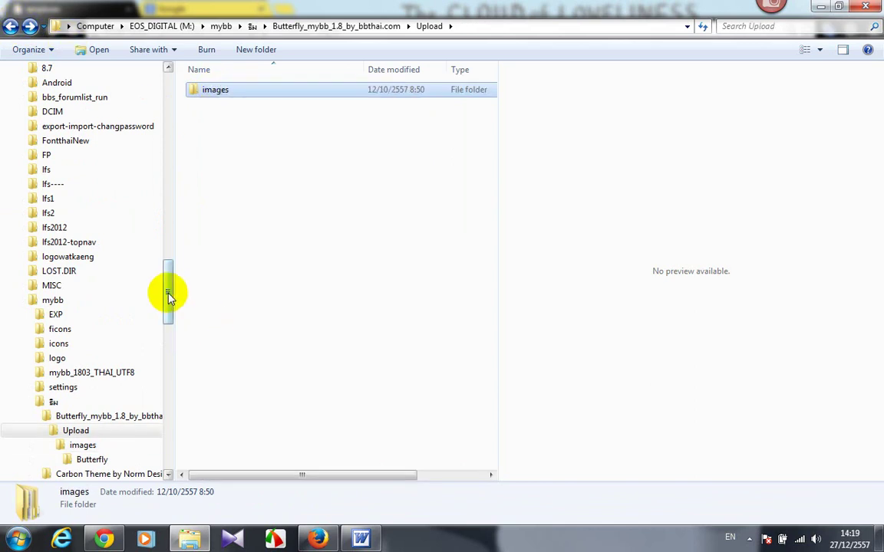
left_click_drag(168, 290, 175, 209)
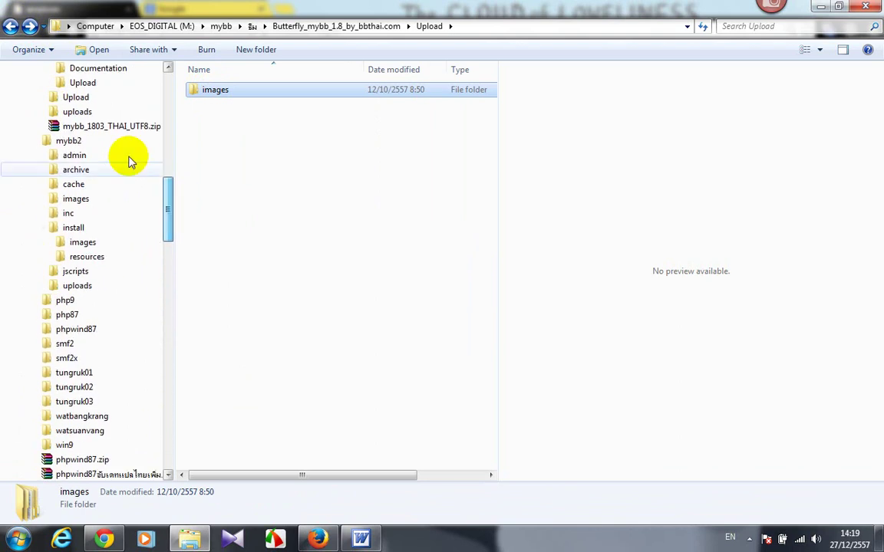
right_click(81, 145)
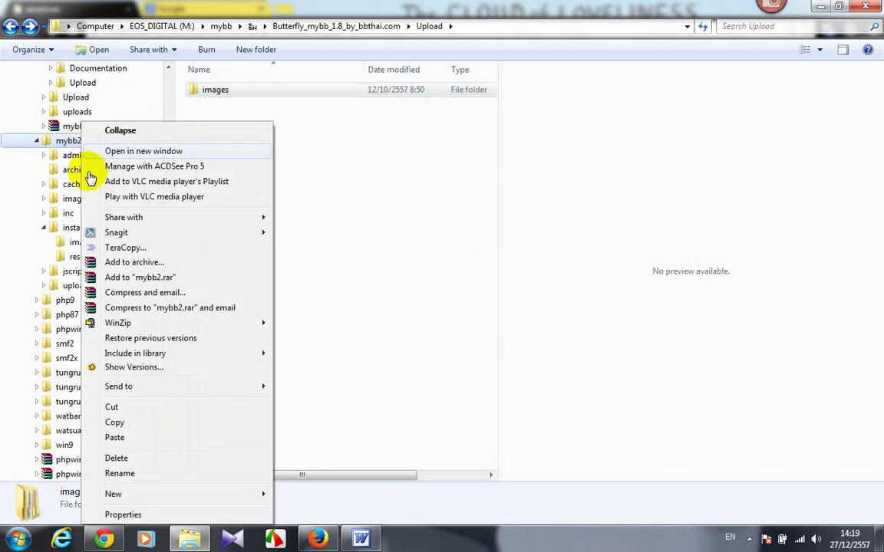
left_click(118, 439)
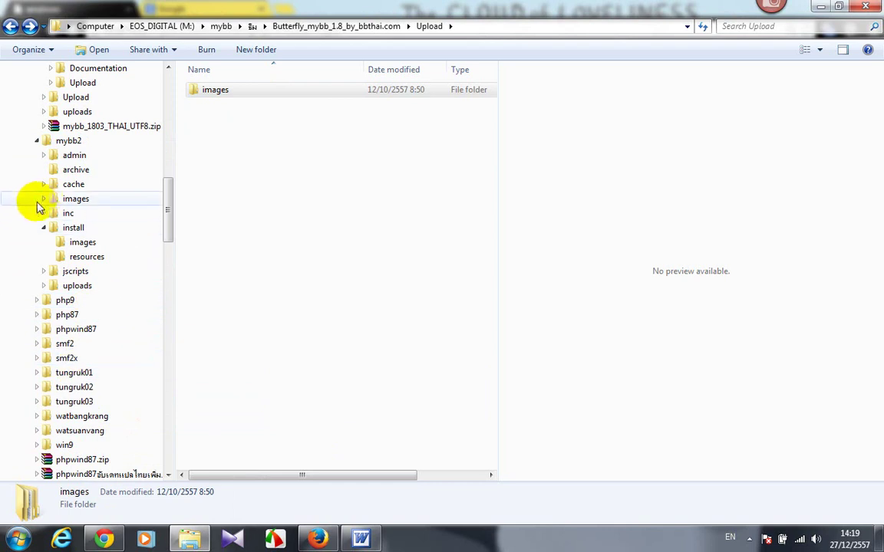
Check the contents of the Butterfly folder inside mybb2\images
left_click(73, 199)
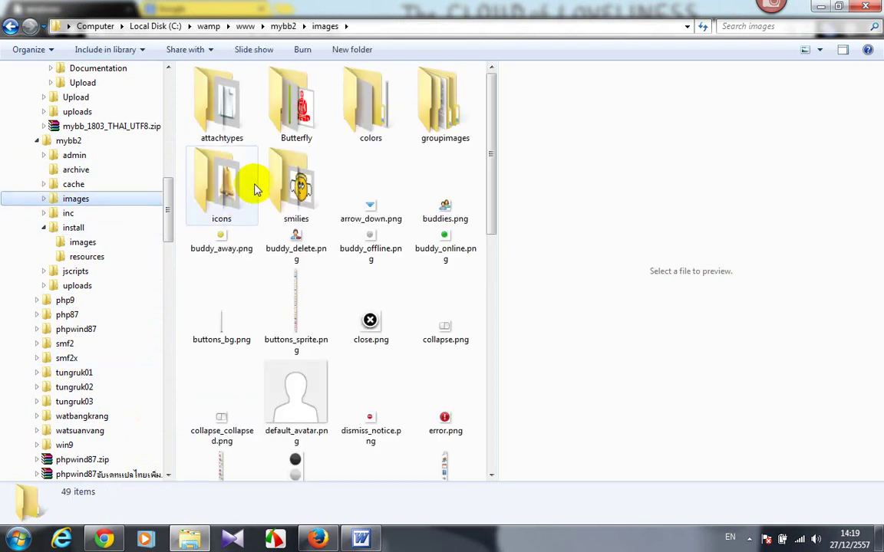
double_click(289, 119)
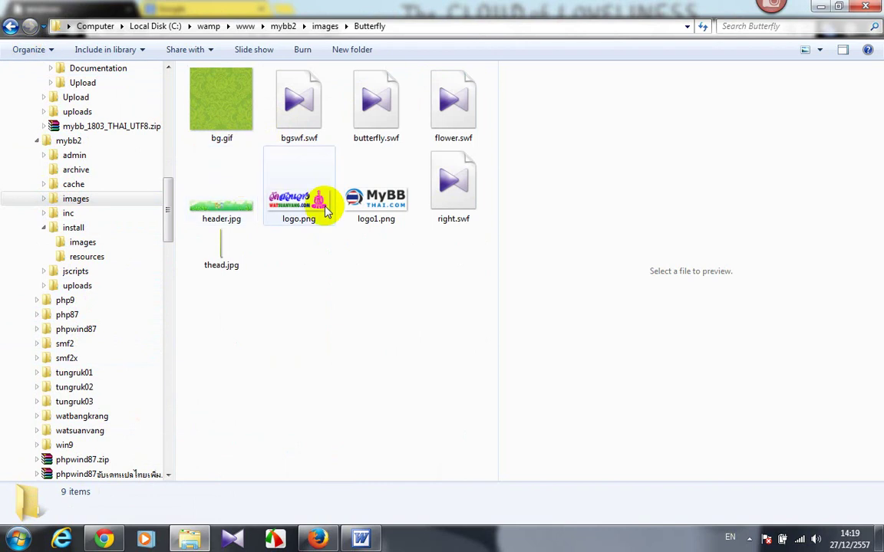
left_click(9, 27)
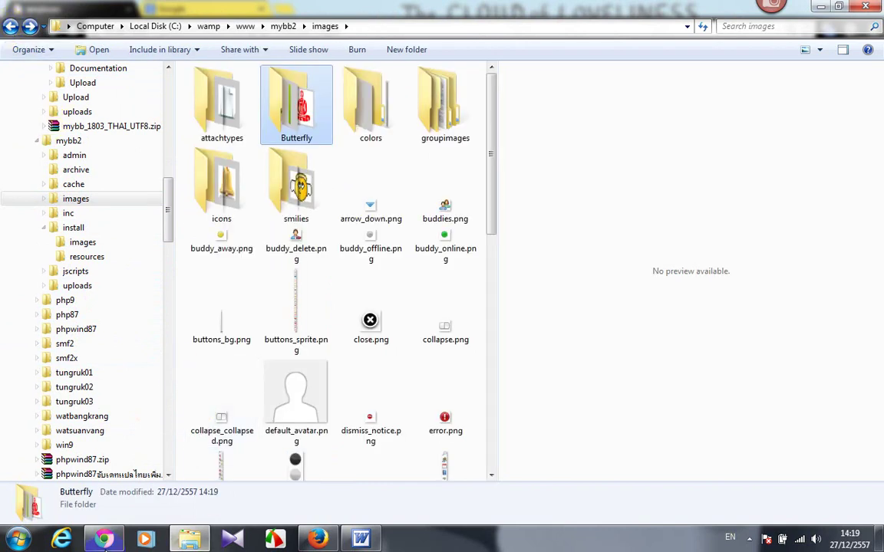
Switch to Chrome and import the local theme file Butterfly-theme.xml with MyBB Master Style as its parent theme
left_click(103, 539)
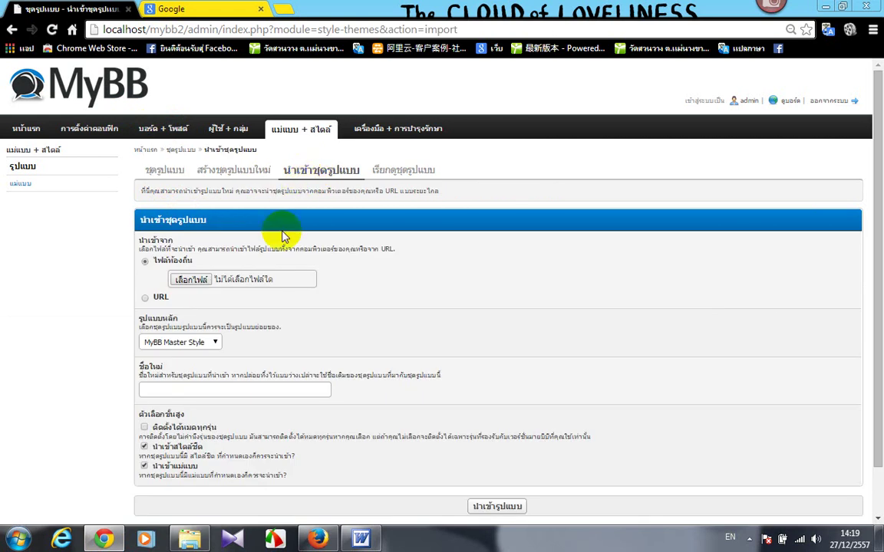
left_click(188, 280)
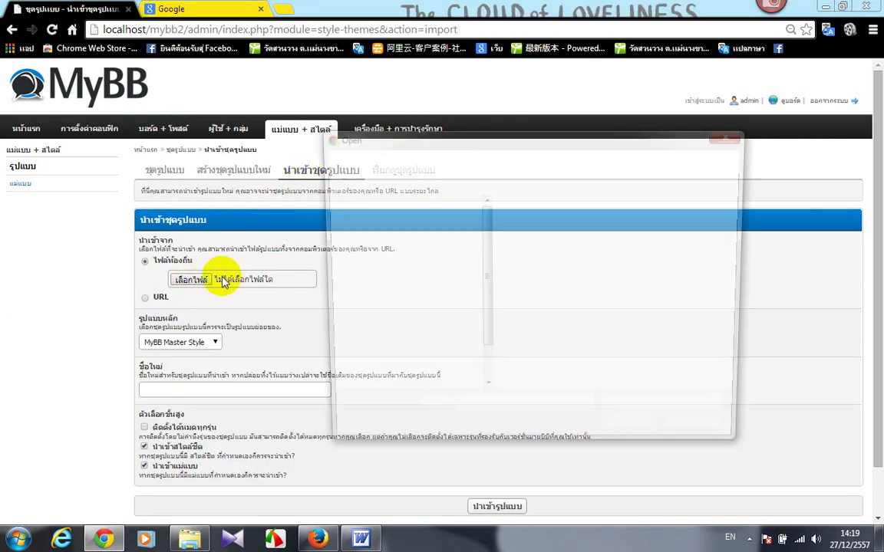
left_click_drag(488, 255, 487, 300)
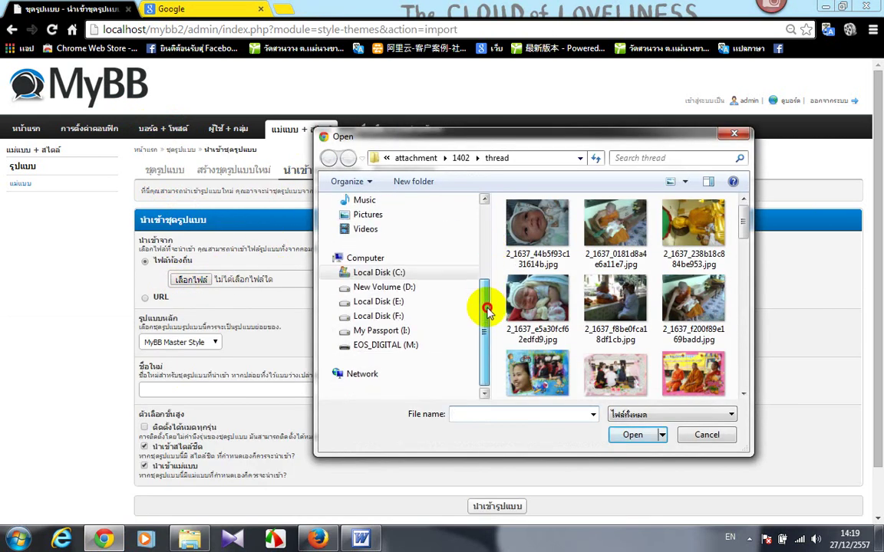
left_click(335, 346)
scroll(352, 355, "down", 4)
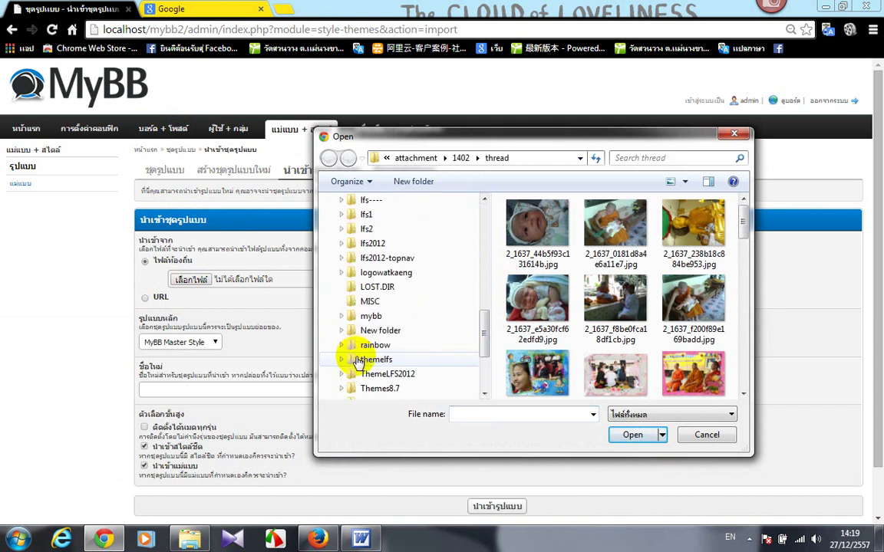
left_click(343, 273)
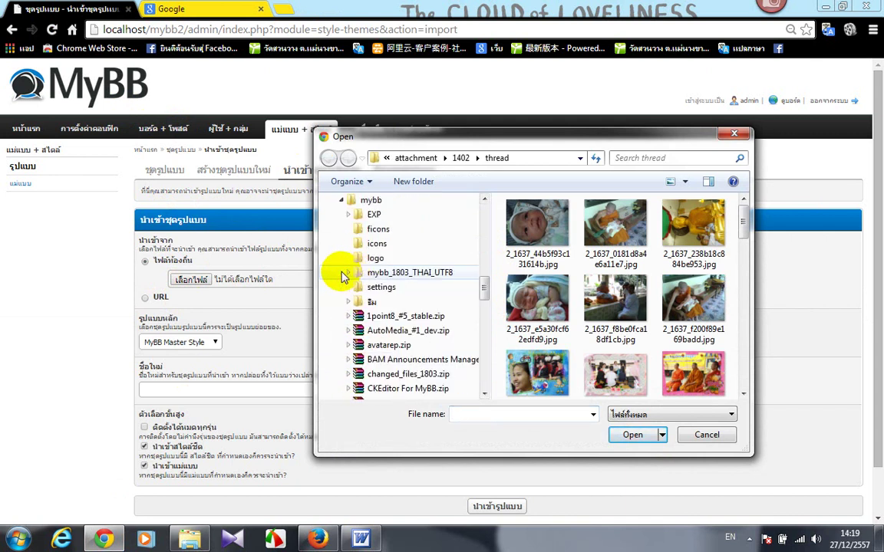
left_click(348, 302)
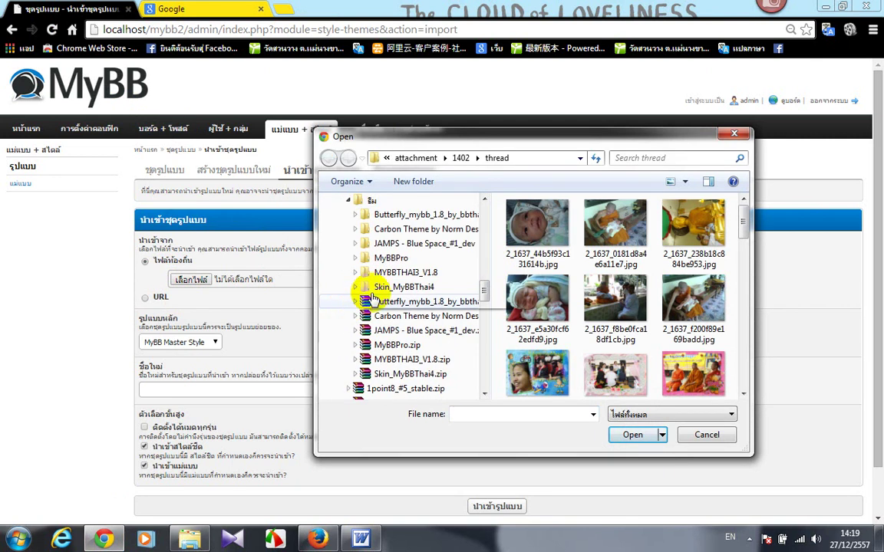
left_click(399, 215)
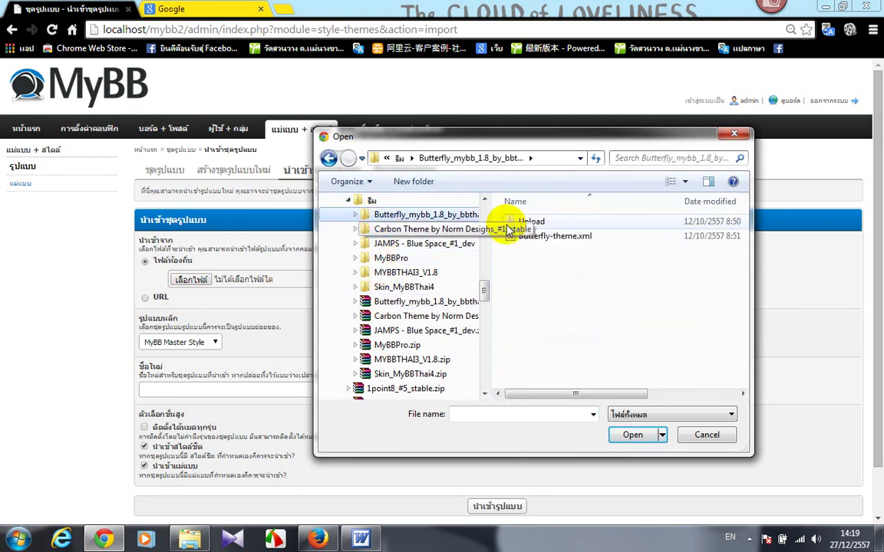
left_click(543, 238)
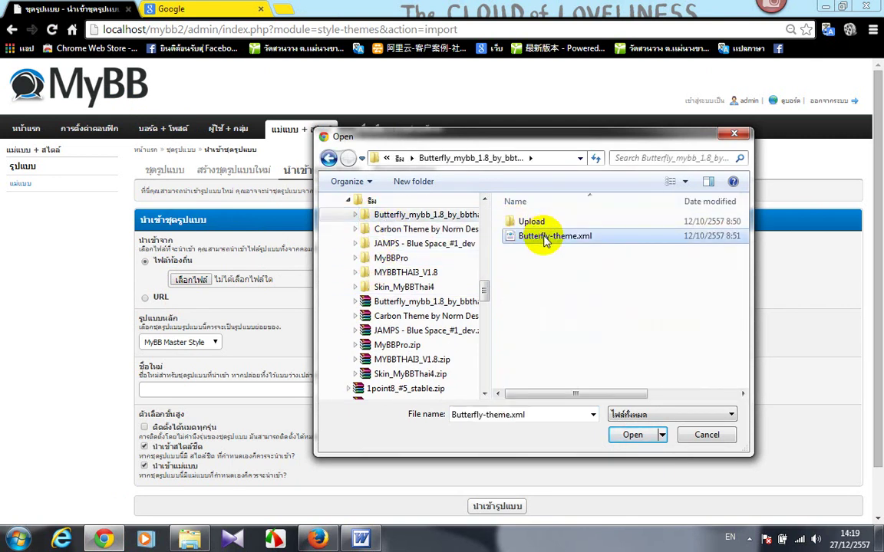
left_click(632, 435)
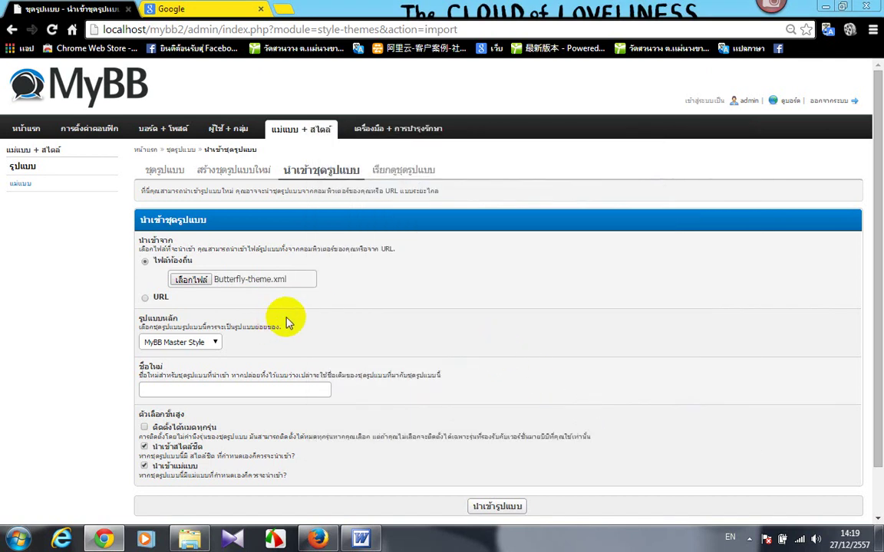
scroll(287, 318, "down", 1)
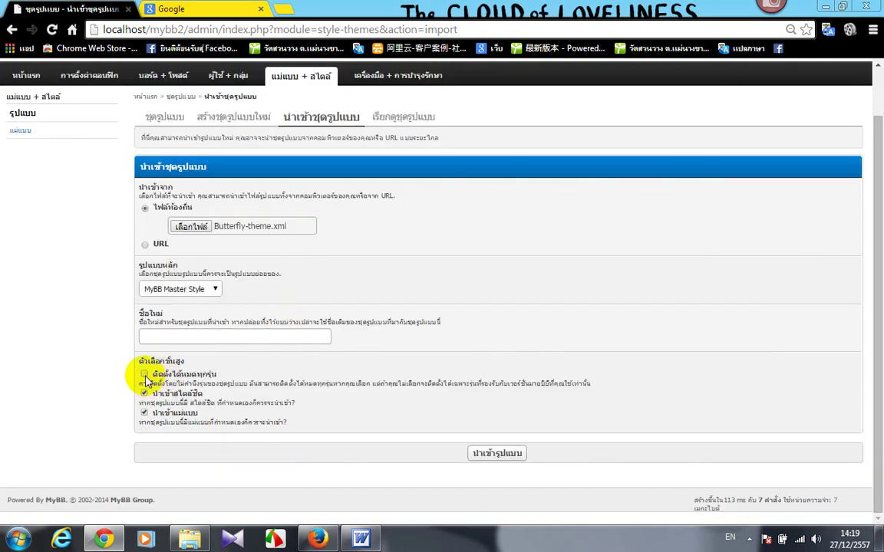
left_click(497, 454)
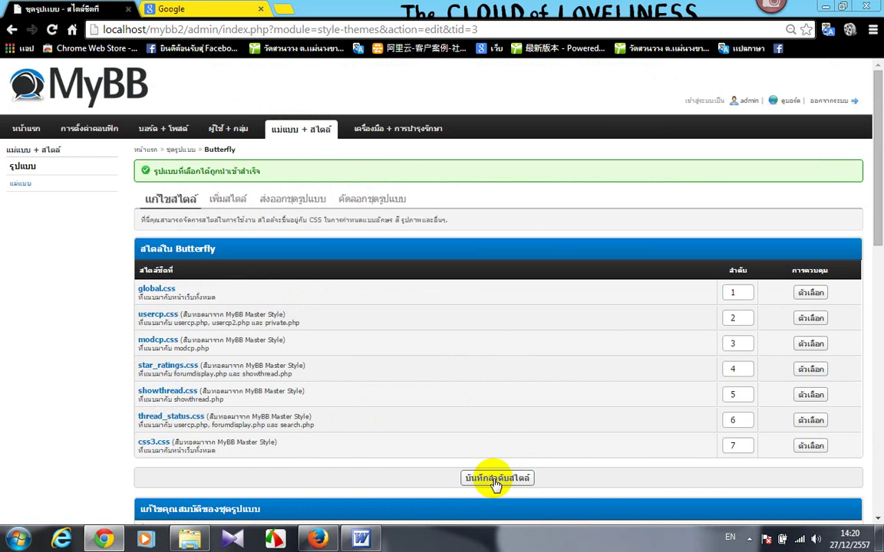
Return to the theme list and view the forum's front page in a new browser tab
left_click(289, 129)
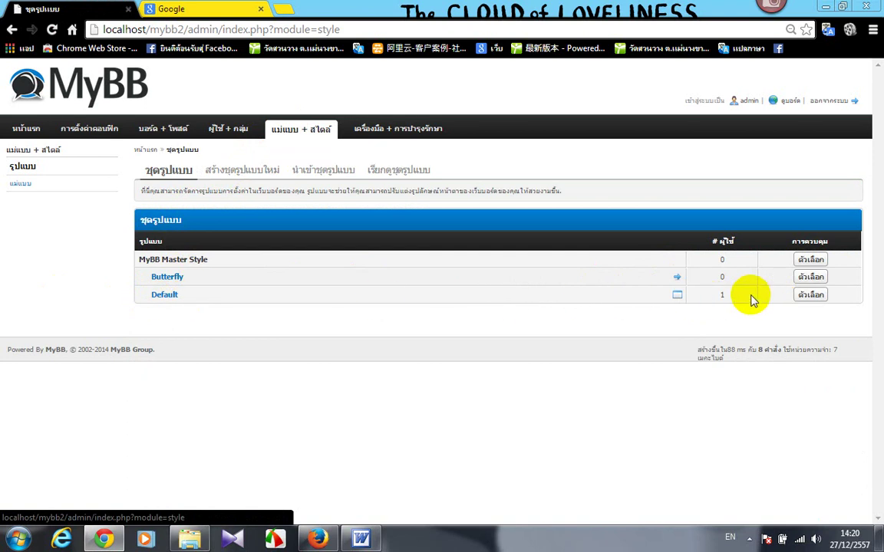
right_click(783, 105)
left_click(795, 108)
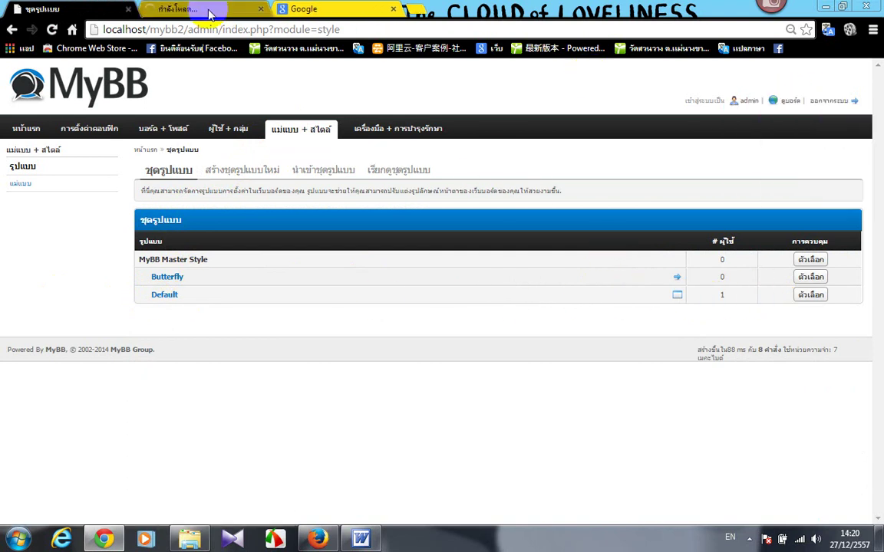
left_click(209, 11)
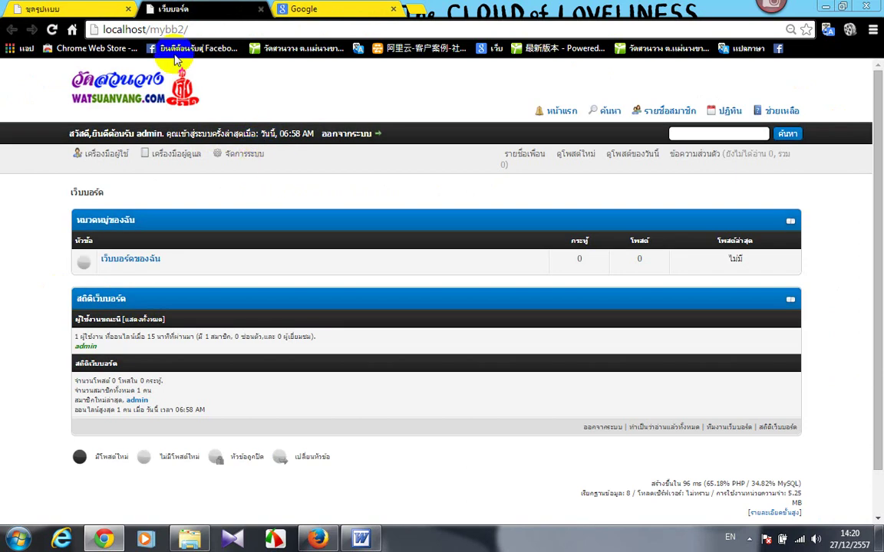
Set the Butterfly theme as the forum's default and reload the forum's front page
left_click(46, 10)
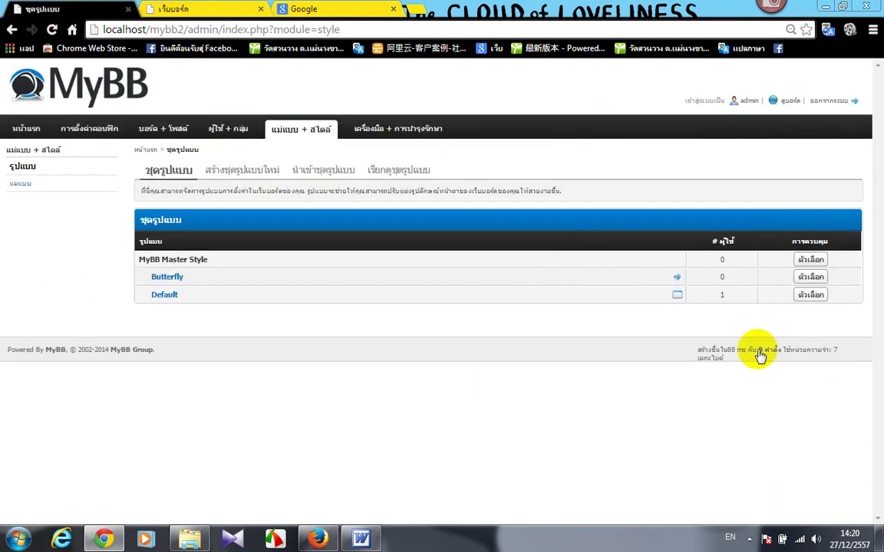
left_click(809, 276)
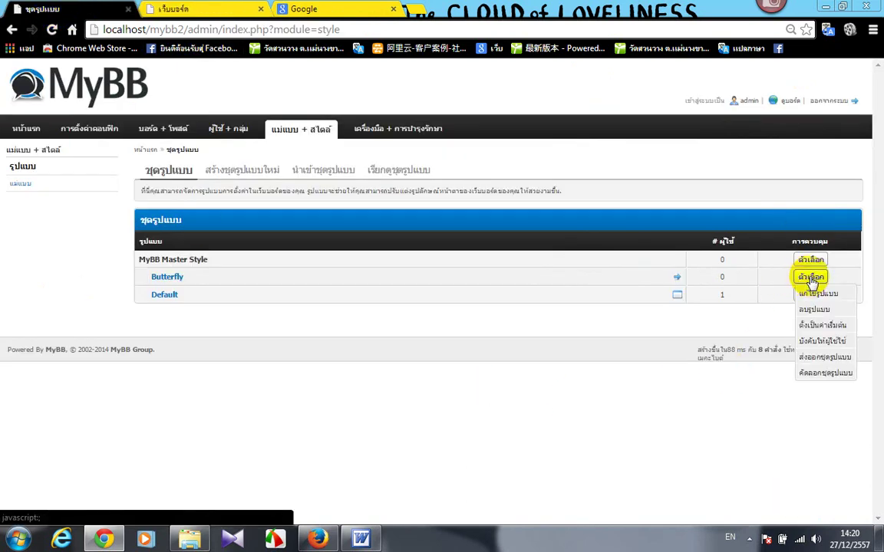
left_click(819, 325)
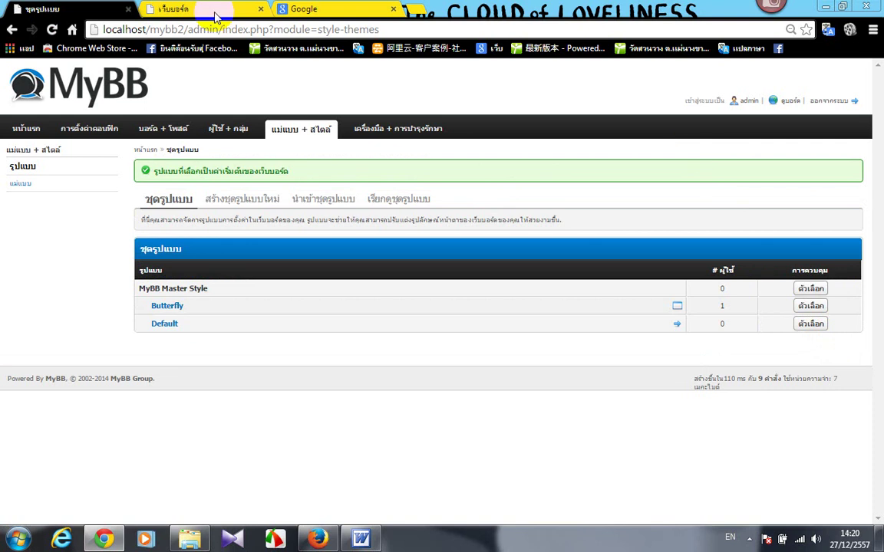
left_click(188, 10)
left_click(52, 29)
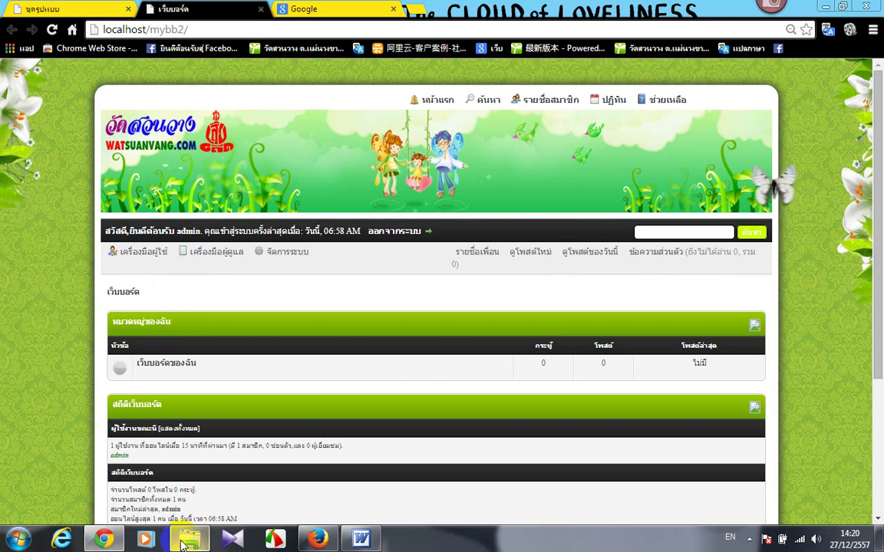
Switch to File Explorer and copy the Carbon theme's images folder from EOS_DIGITAL (M:) into the mybb2 folder
mouse_move(192, 545)
left_click(172, 479)
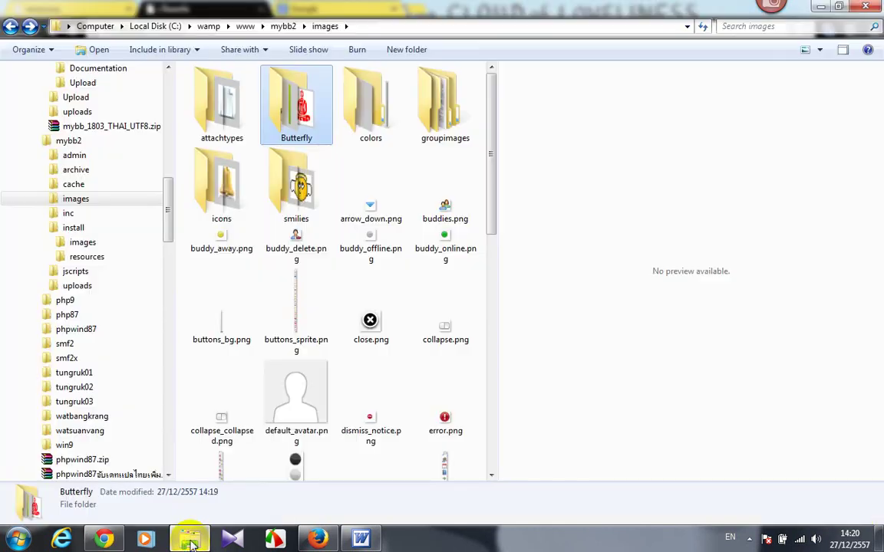
left_click_drag(167, 191, 166, 305)
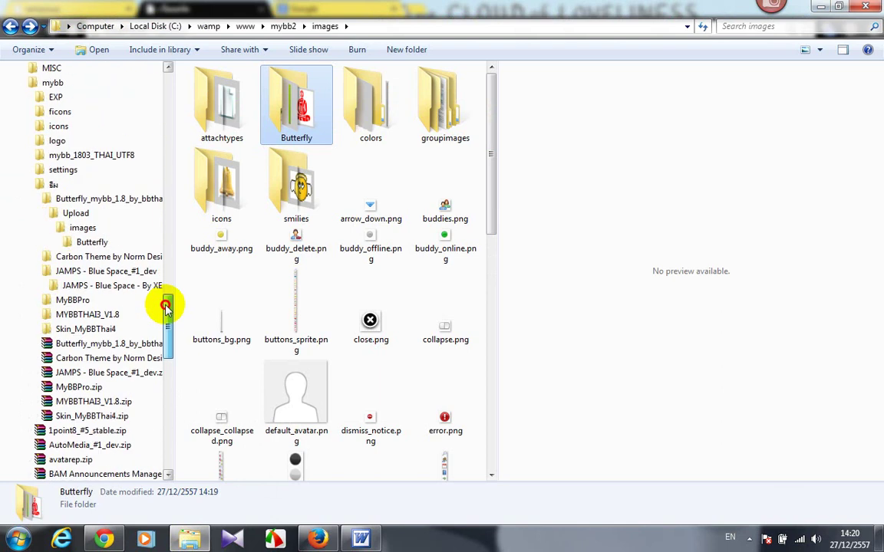
left_click(62, 258)
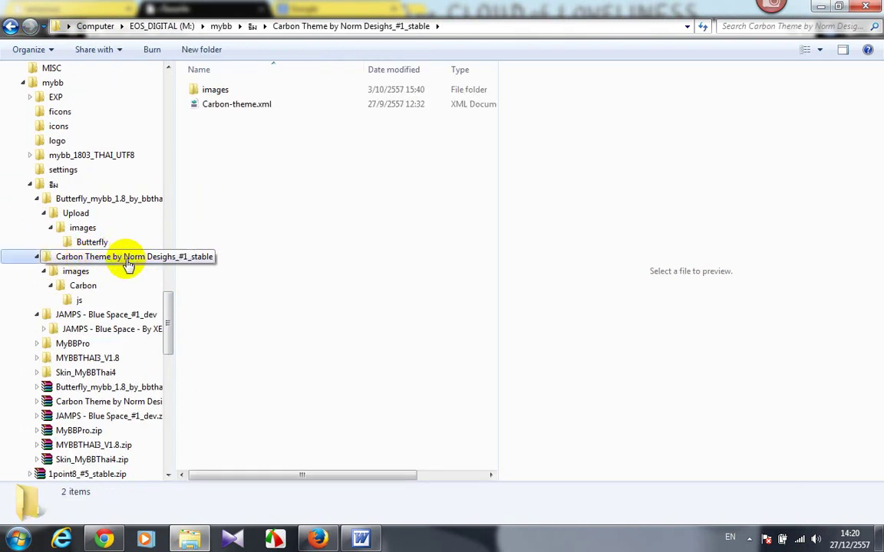
left_click(90, 272)
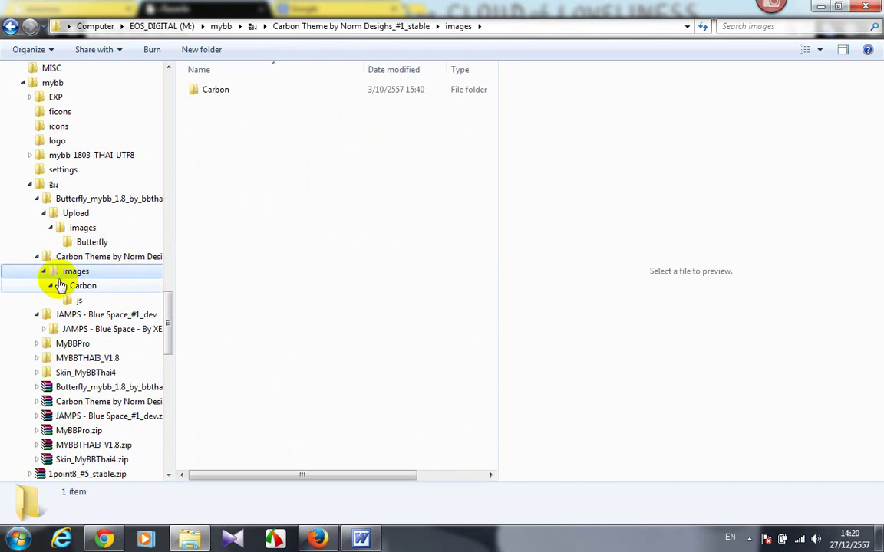
right_click(75, 271)
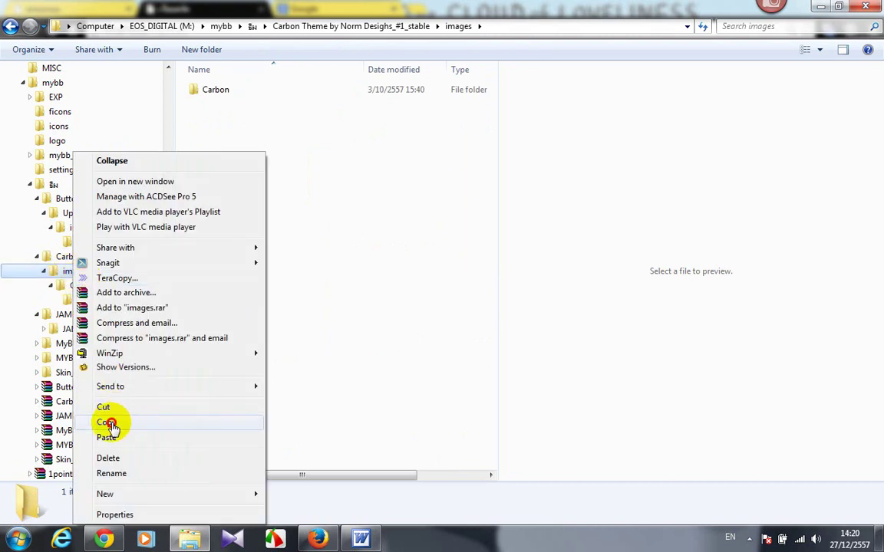
left_click(108, 423)
left_click_drag(169, 307, 175, 180)
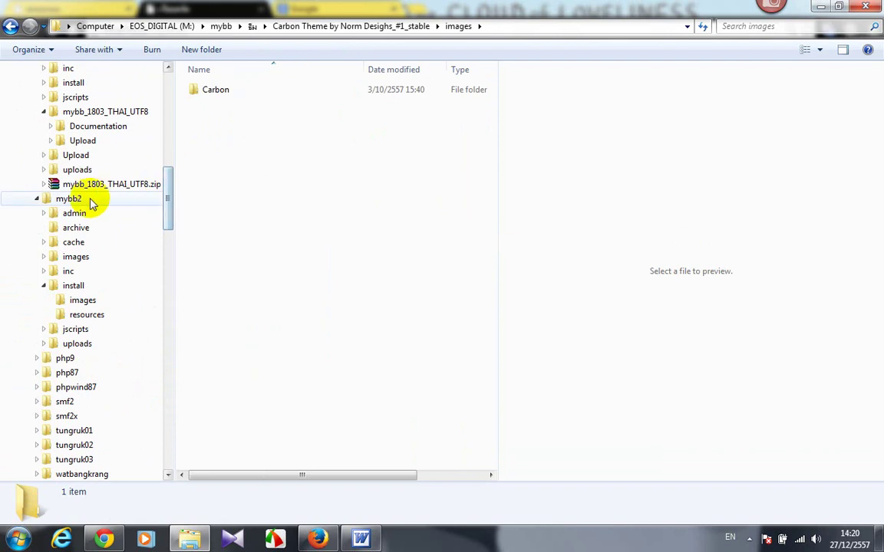
right_click(78, 201)
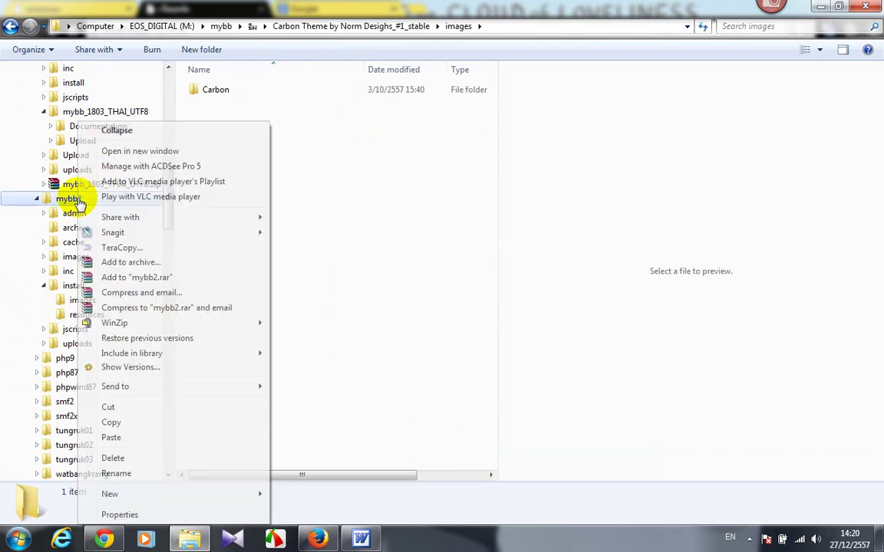
left_click(115, 439)
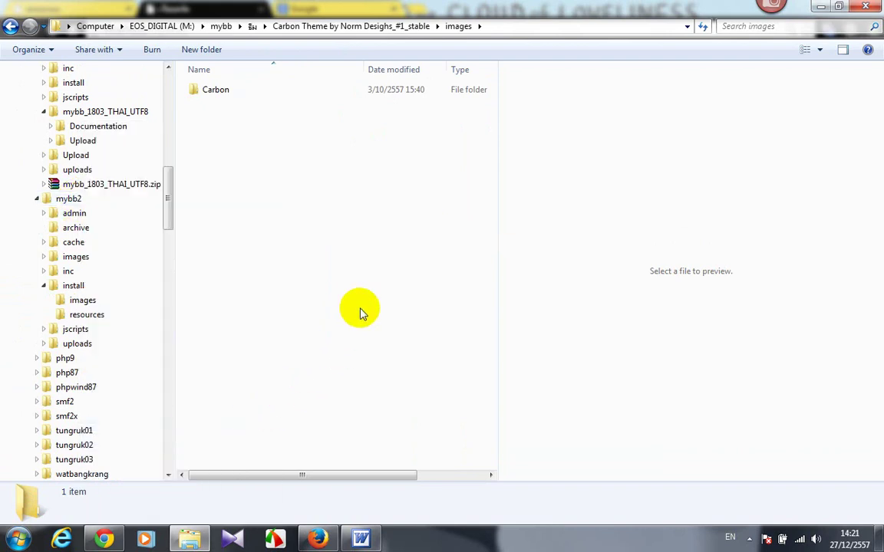
Switch to Chrome and import the local theme file Carbon-theme.xml under MyBB Master Style, ignoring version compatibility
left_click(104, 539)
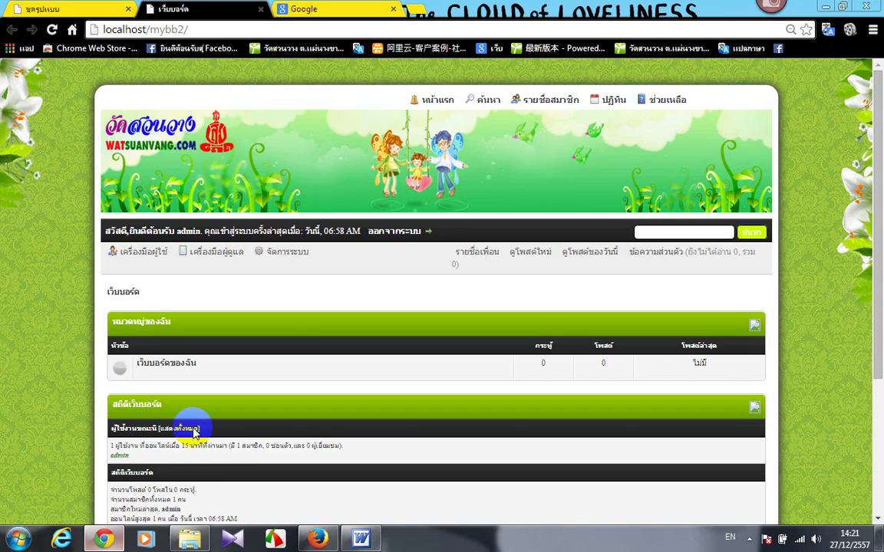
left_click(54, 9)
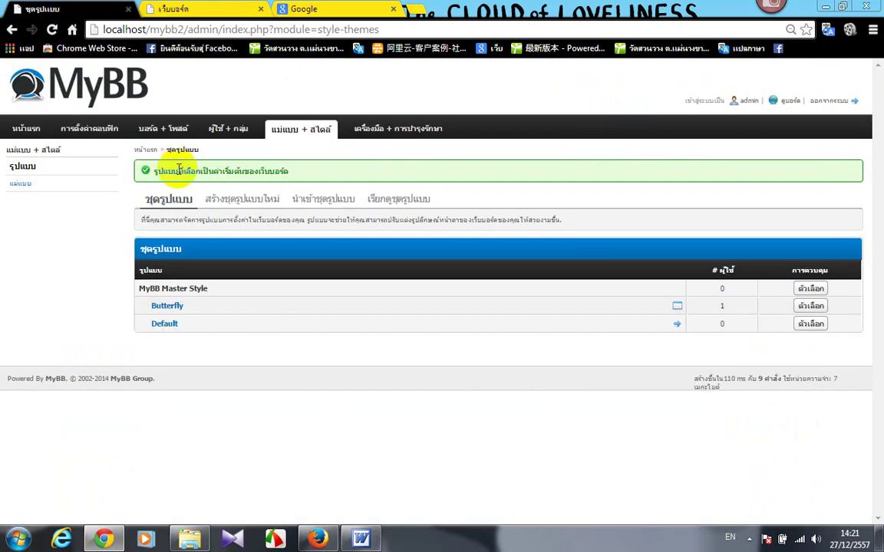
left_click(310, 199)
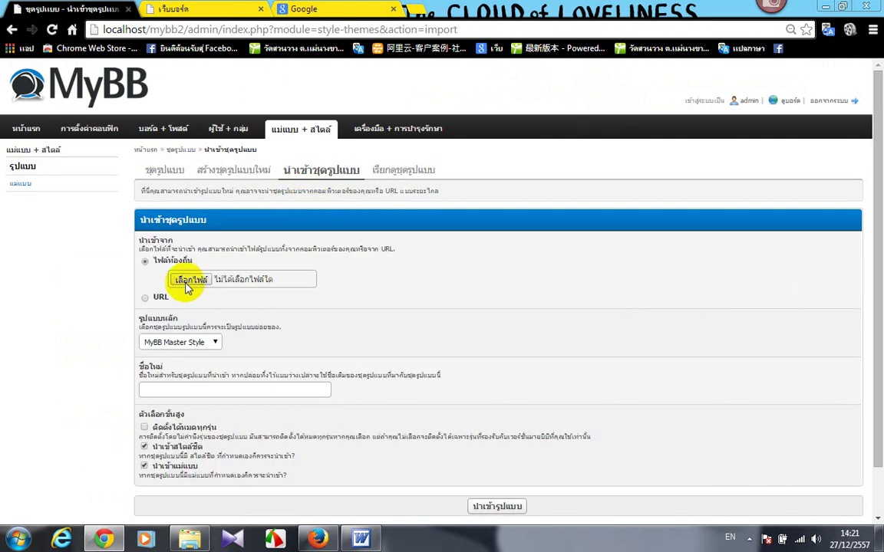
left_click(191, 281)
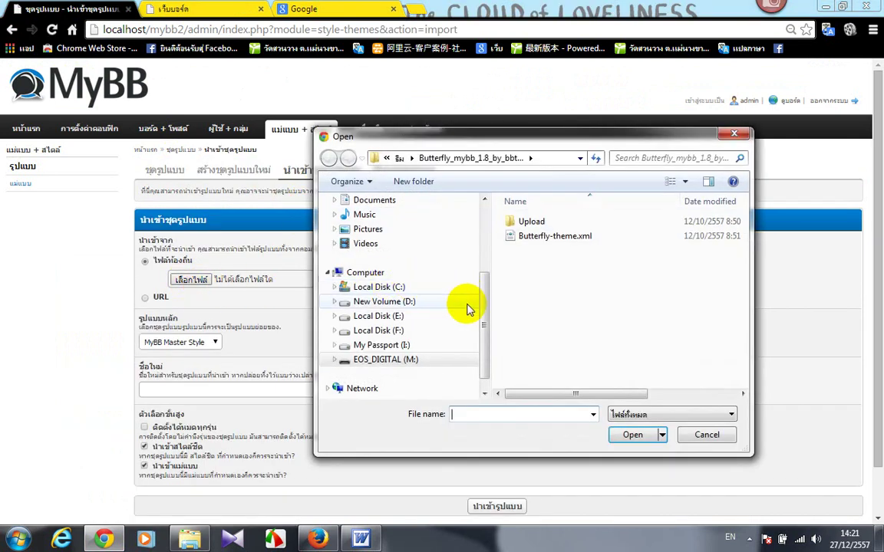
left_click(335, 363)
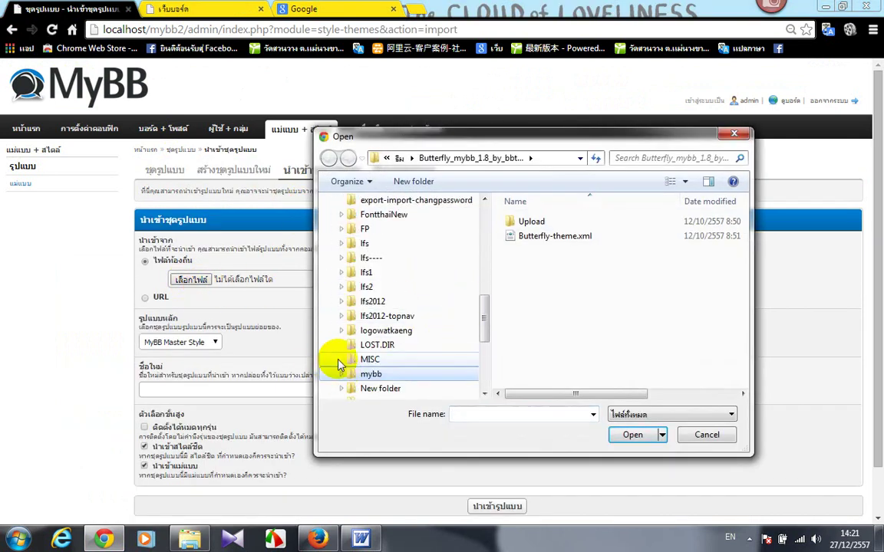
left_click(340, 374)
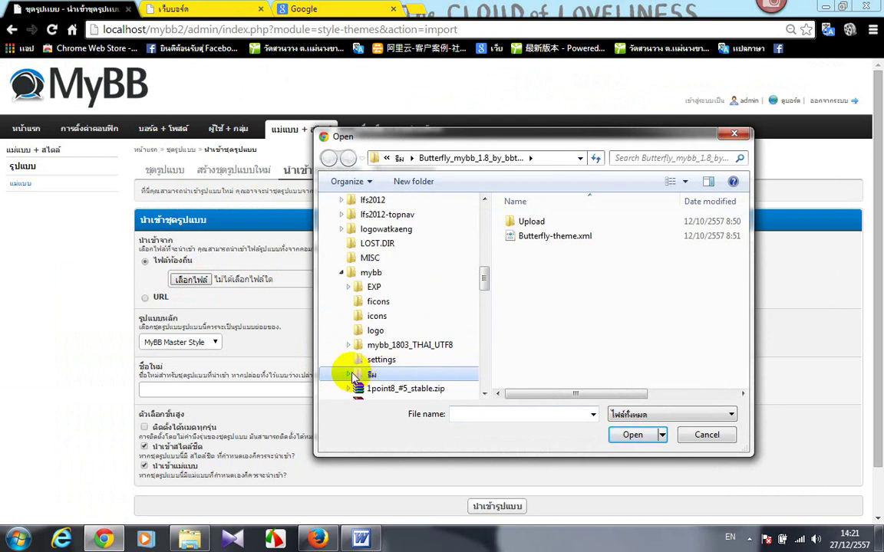
left_click(353, 376)
left_click(441, 388)
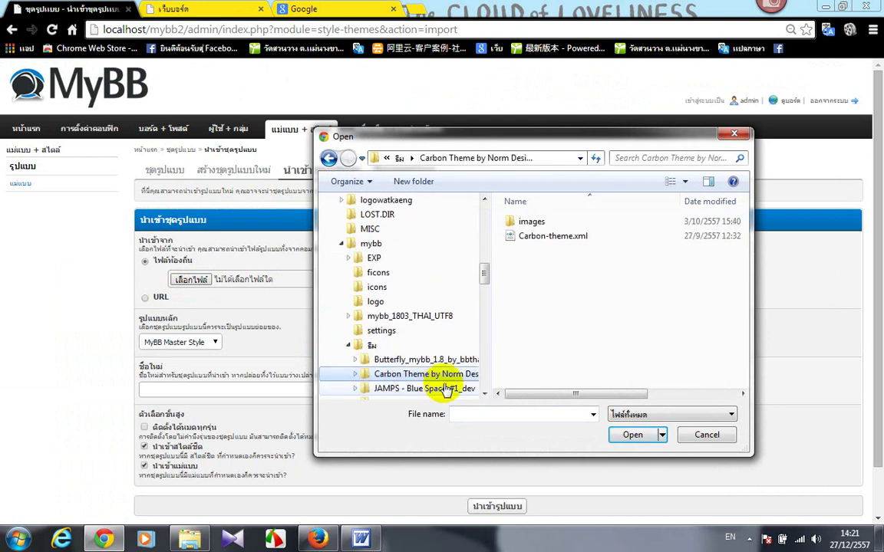
double_click(541, 237)
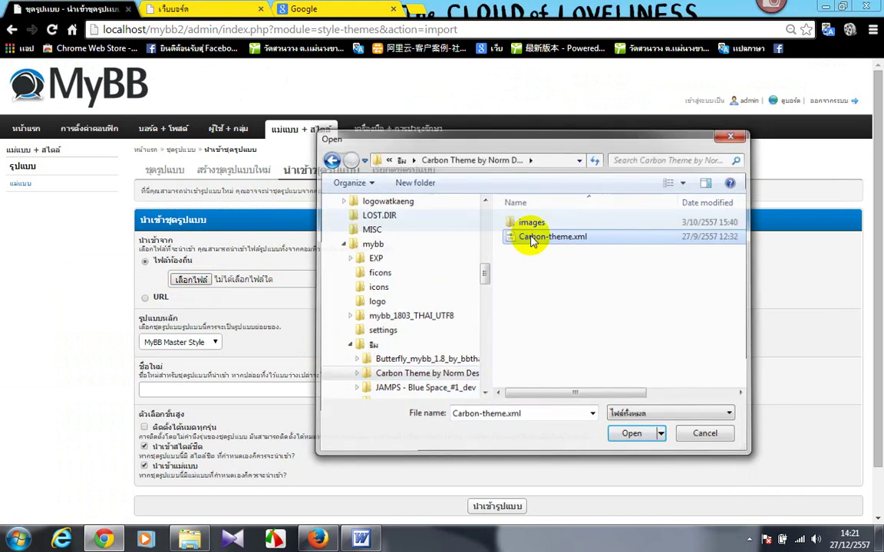
scroll(304, 335, "down", 1)
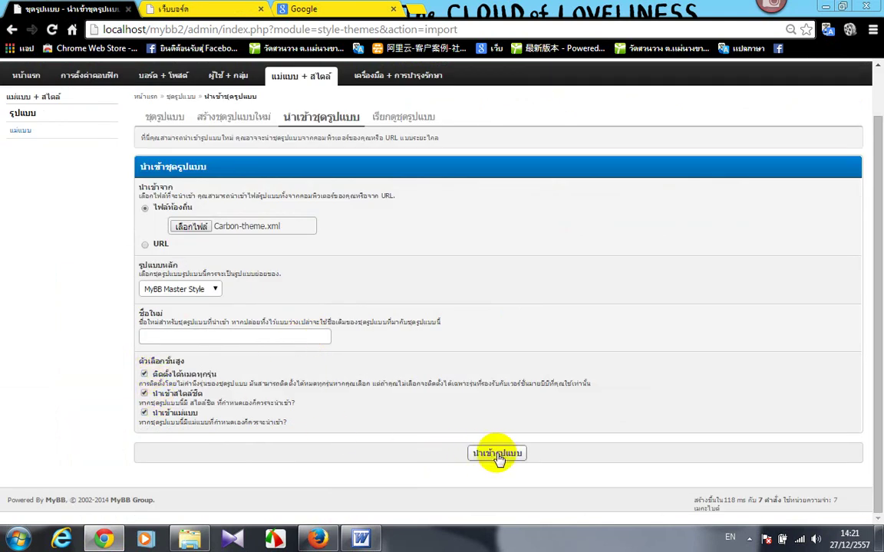
scroll(491, 455, "down", 1)
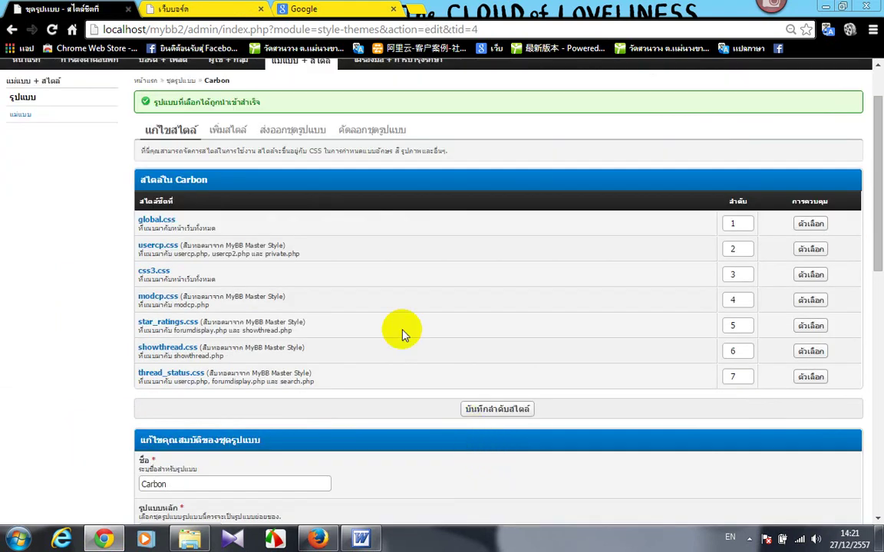
Set the Carbon theme as the forum's default and reload the forum's front page
scroll(230, 128, "up", 1)
left_click(297, 144)
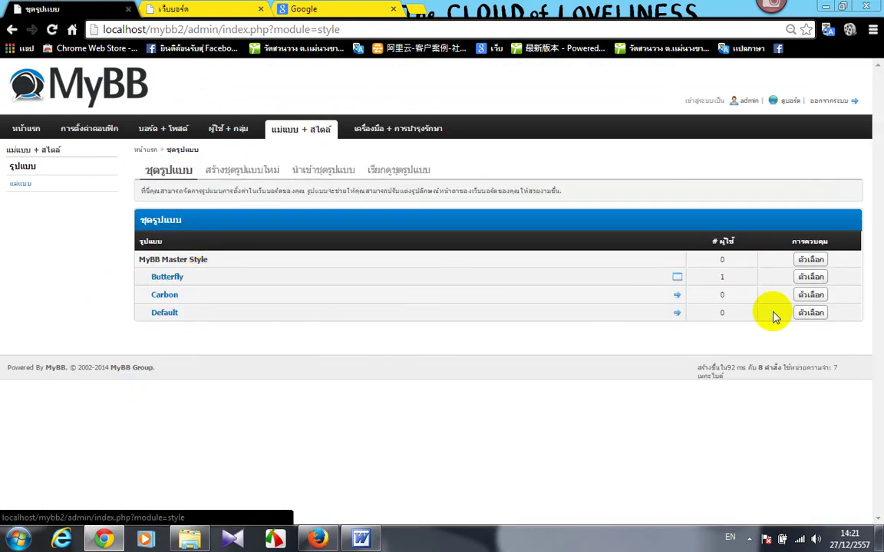
left_click(810, 296)
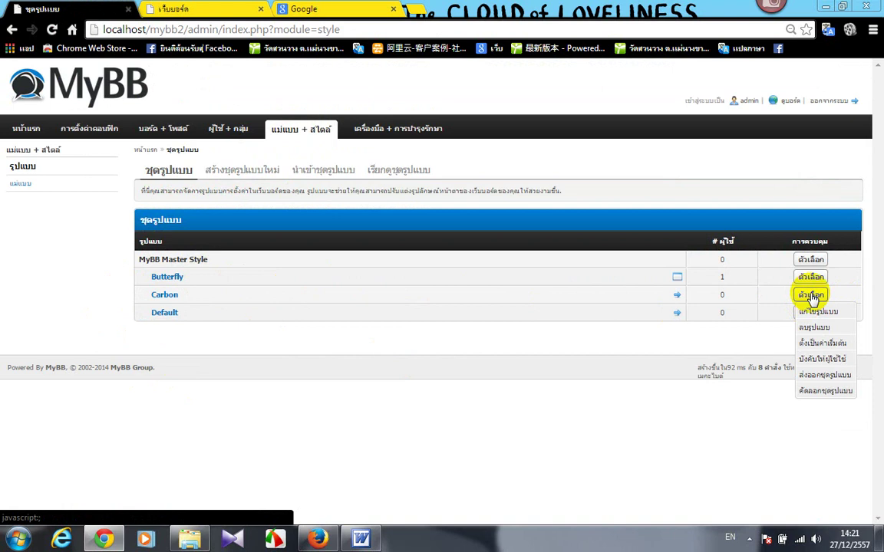
left_click(823, 345)
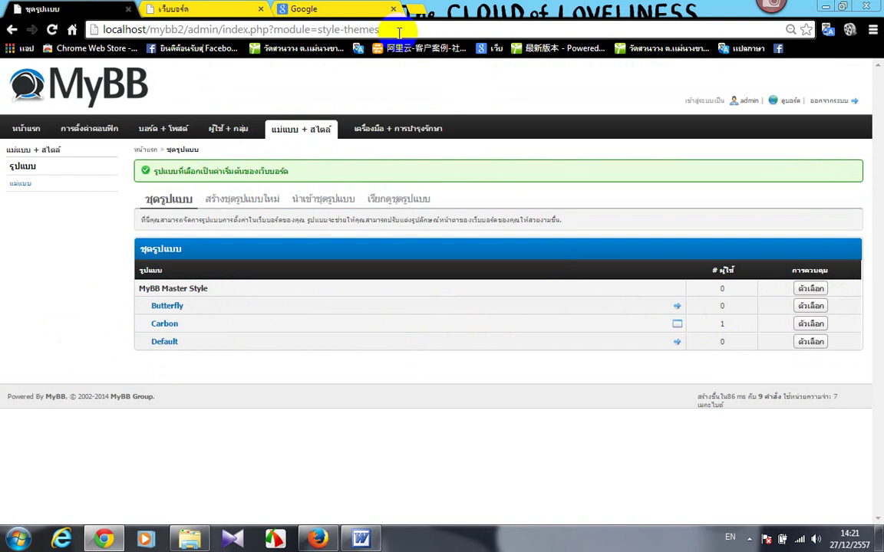
left_click(205, 7)
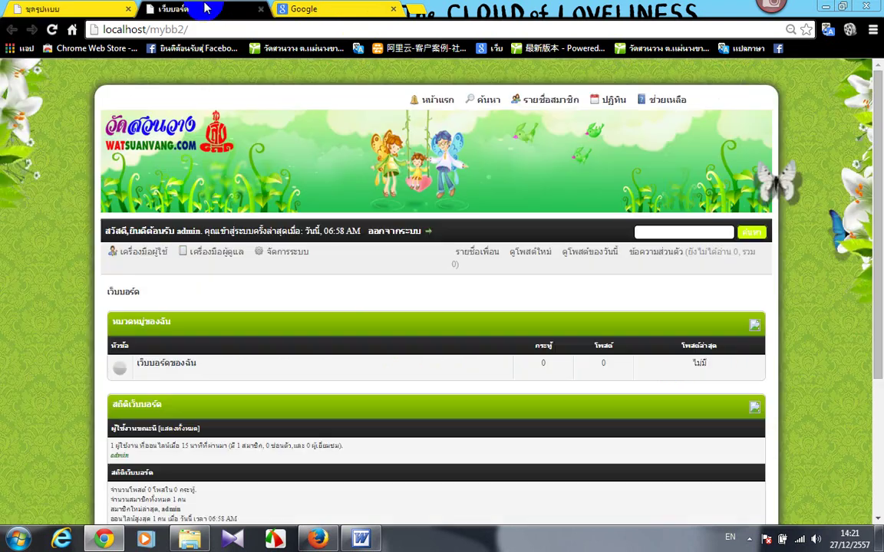
left_click(50, 29)
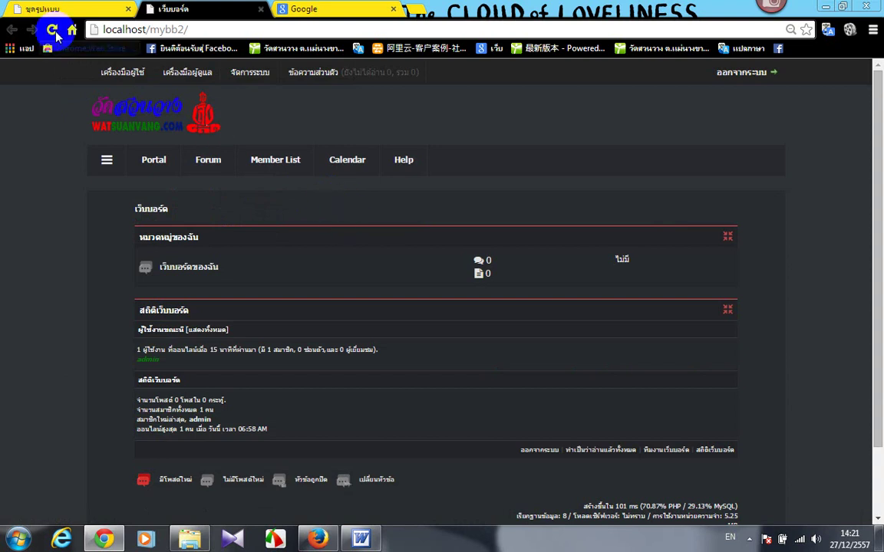
Switch to File Explorer and copy the JAMPS-Blue-Space-By-XEDE folder from the JAMPS - Blue Space theme into mybb2\images
left_click(46, 9)
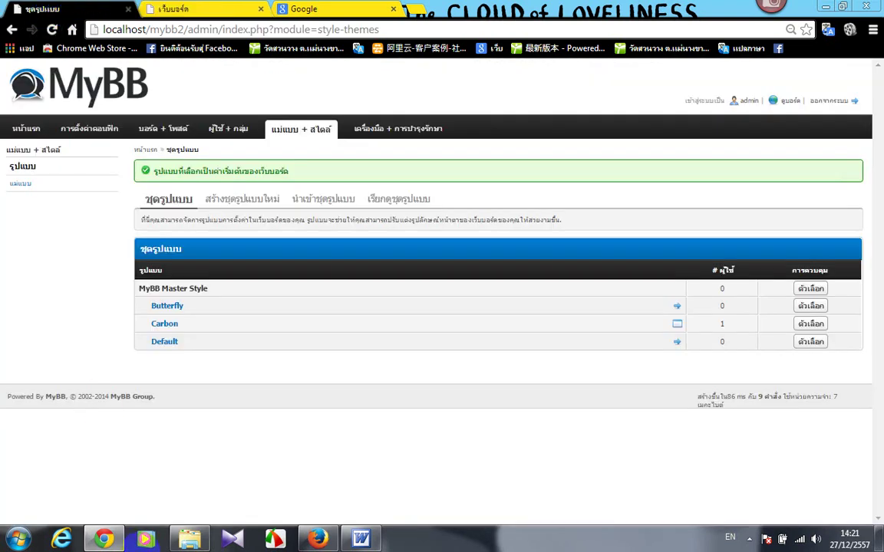
left_click(184, 542)
left_click_drag(173, 217, 170, 330)
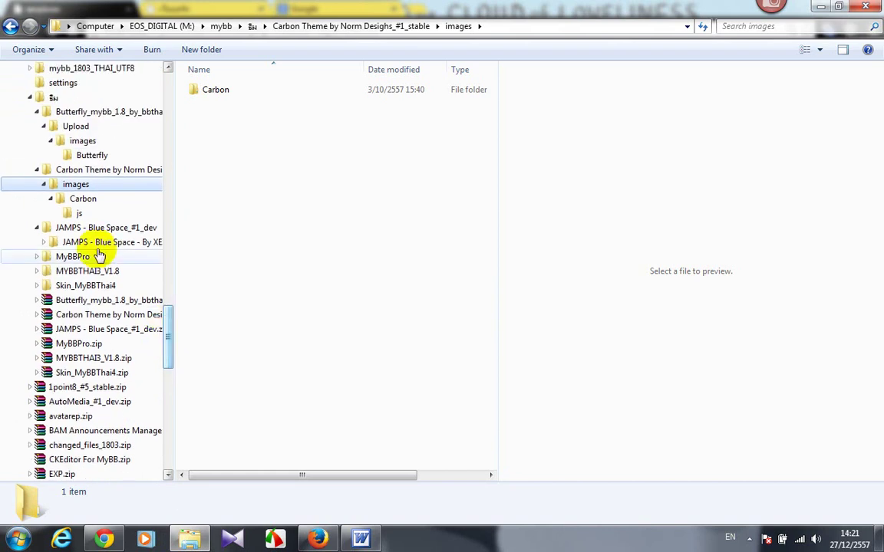
left_click(65, 228)
left_click(79, 242)
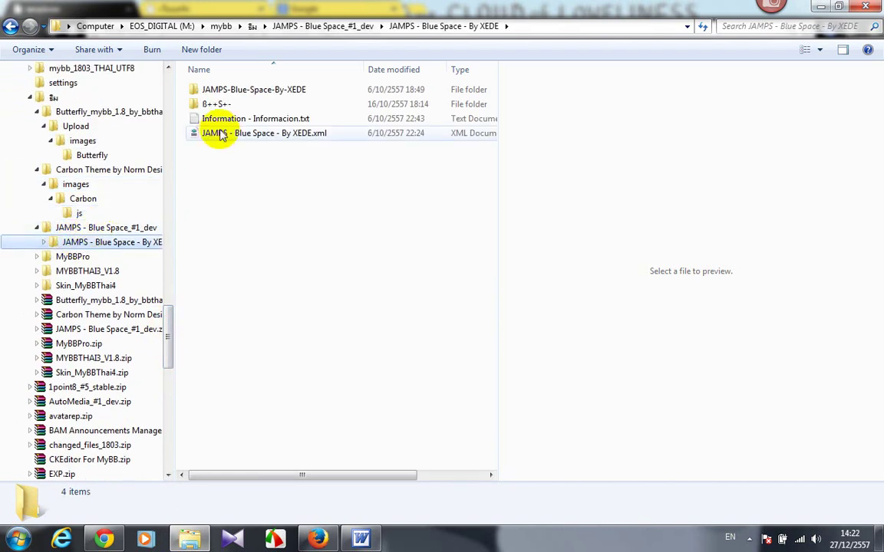
double_click(210, 92)
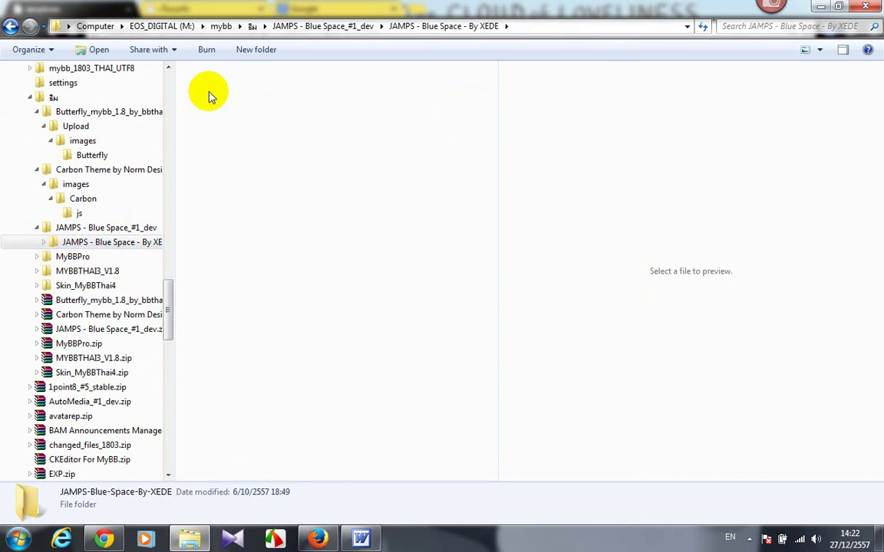
left_click(10, 28)
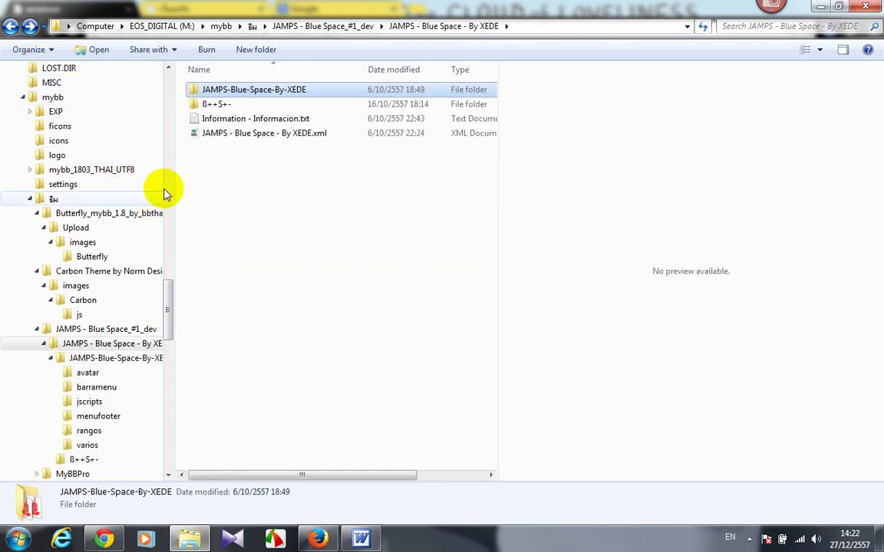
right_click(207, 91)
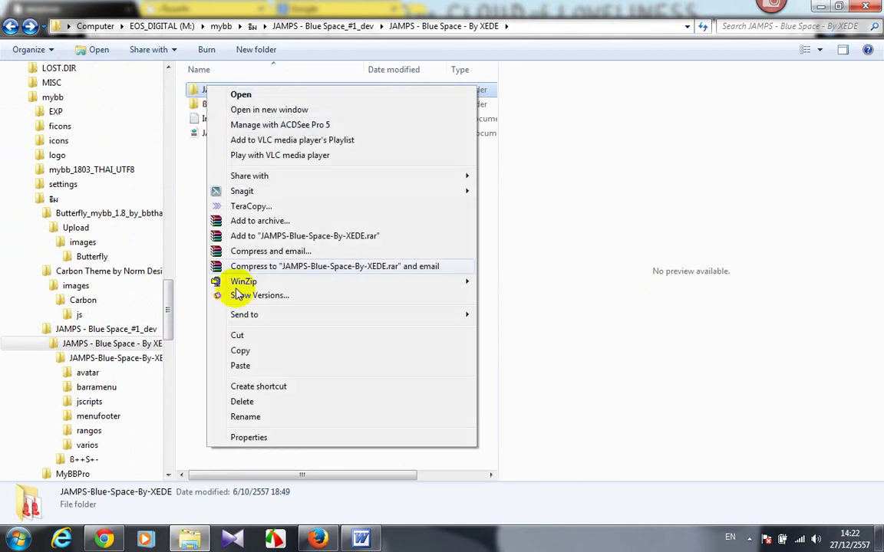
left_click(224, 351)
left_click_drag(170, 309, 178, 201)
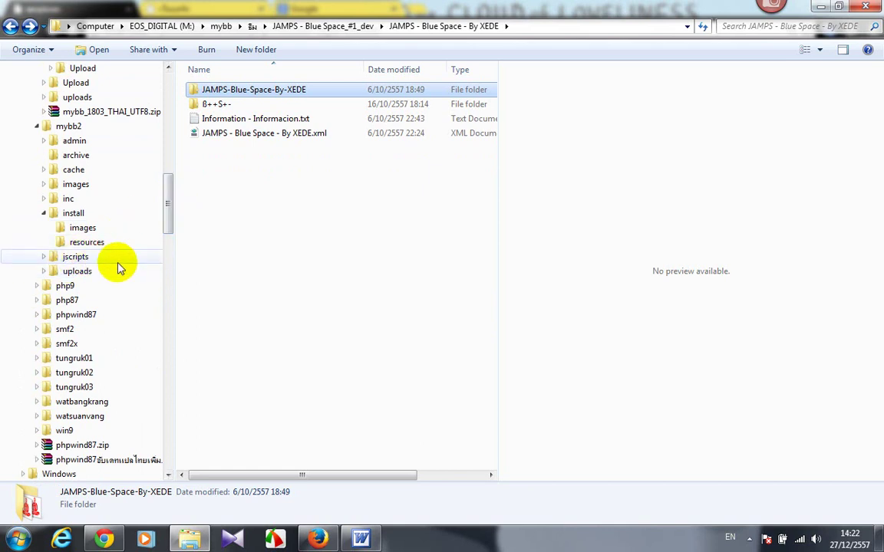
right_click(71, 188)
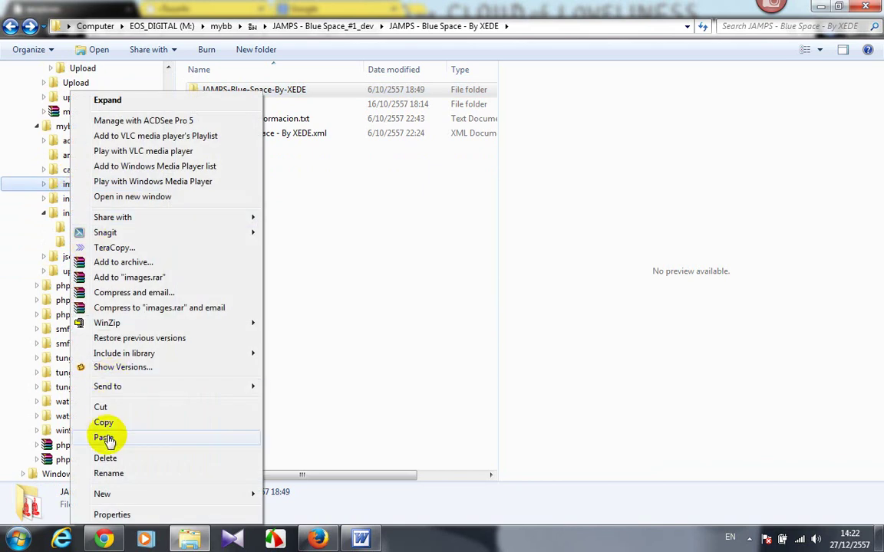
left_click(150, 435)
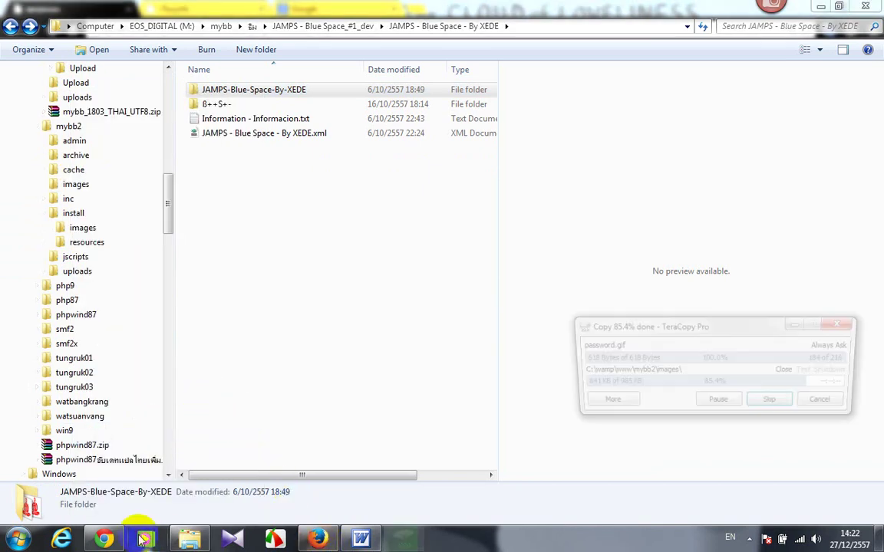
Switch to Chrome and import the local theme file JAMPS - Blue Space - By XEDE.xml under MyBB Master Style, ignoring version compatibility
left_click(106, 539)
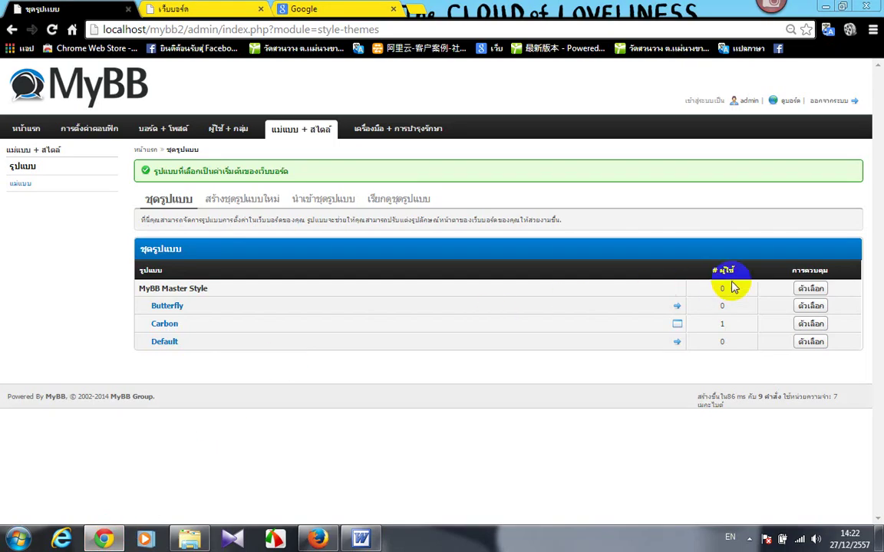
left_click(324, 204)
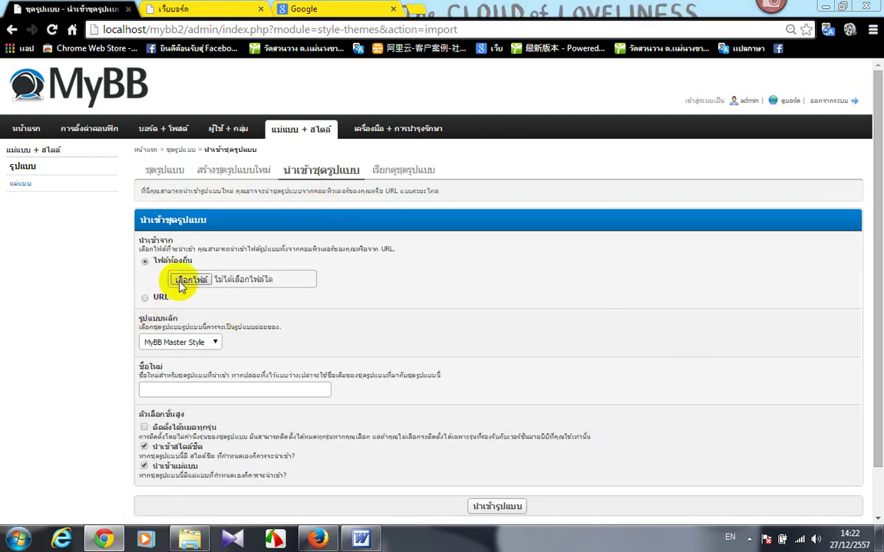
left_click(181, 283)
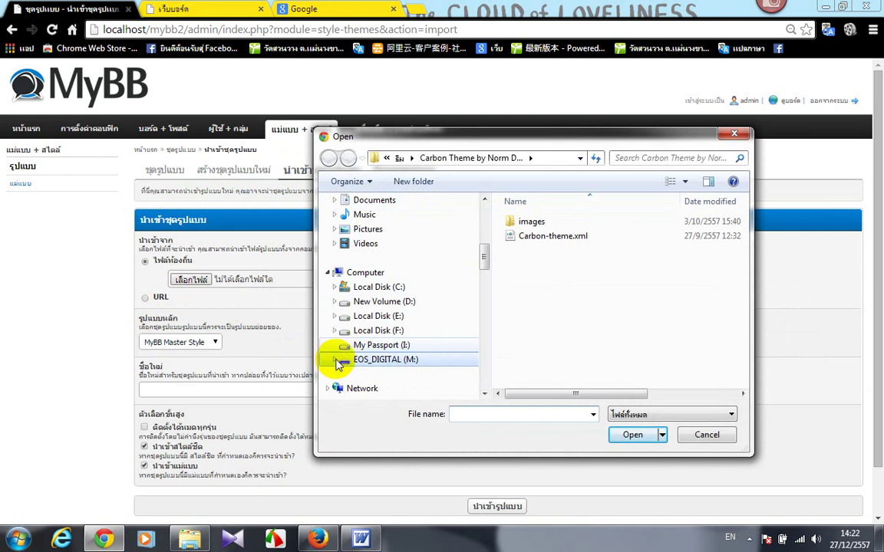
left_click(336, 361)
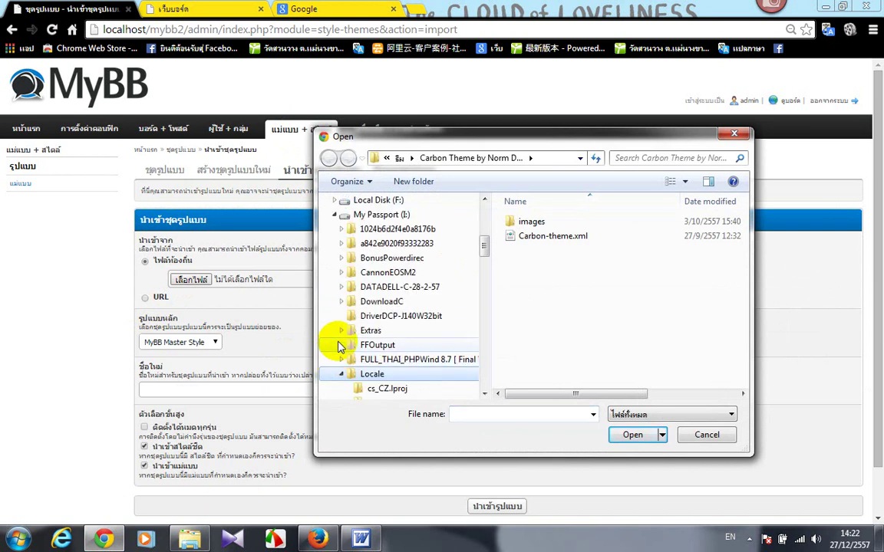
scroll(347, 337, "down", 8)
scroll(352, 346, "down", 10)
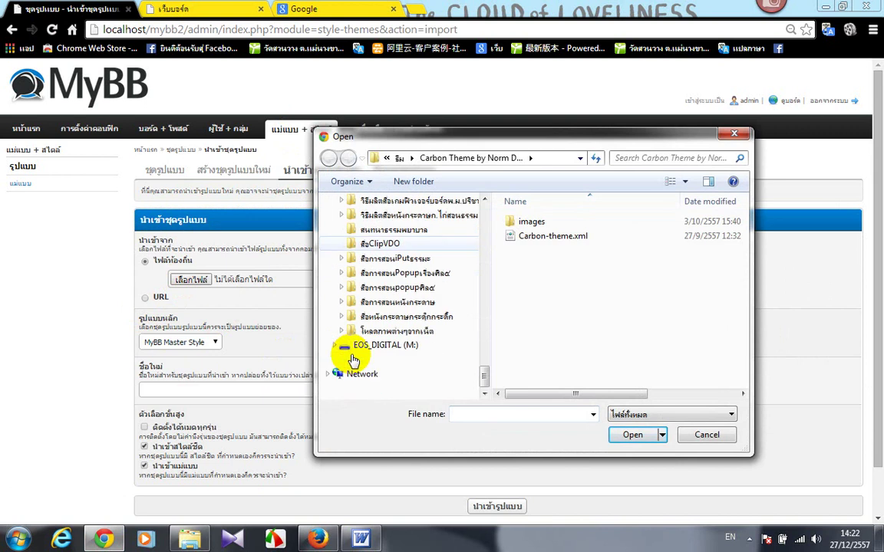
scroll(336, 353, "up", 5)
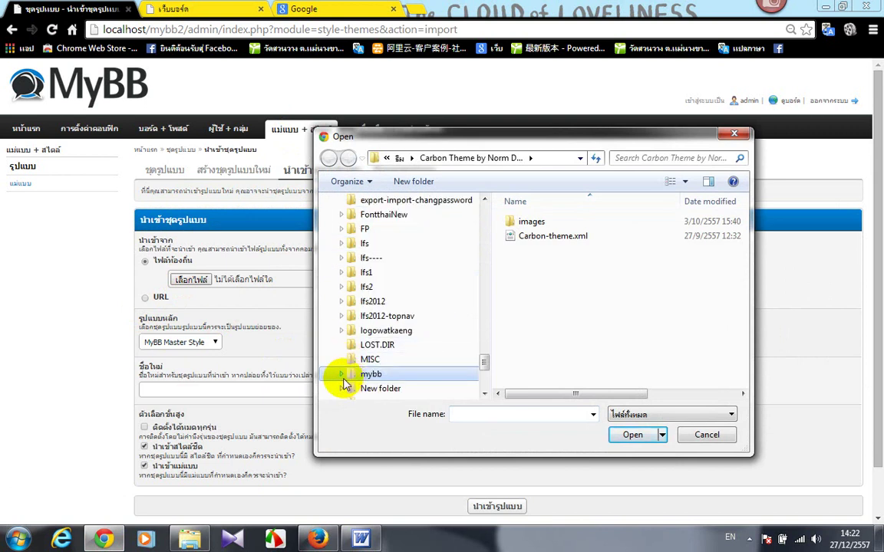
left_click(341, 368)
left_click(349, 375)
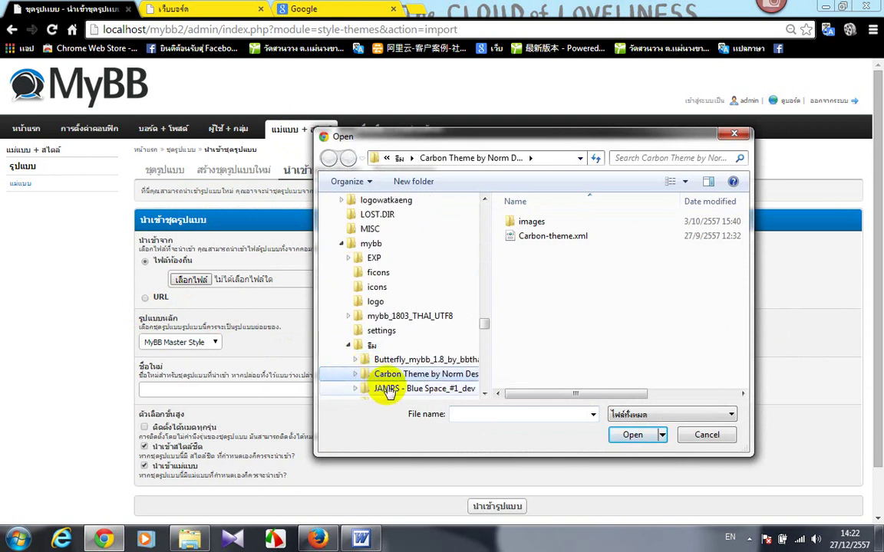
scroll(361, 368, "down", 2)
left_click(384, 303)
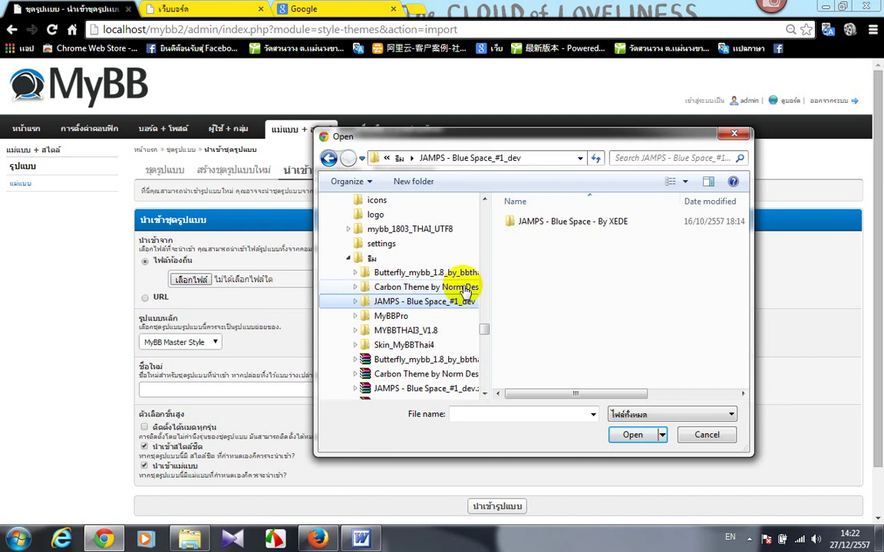
double_click(525, 226)
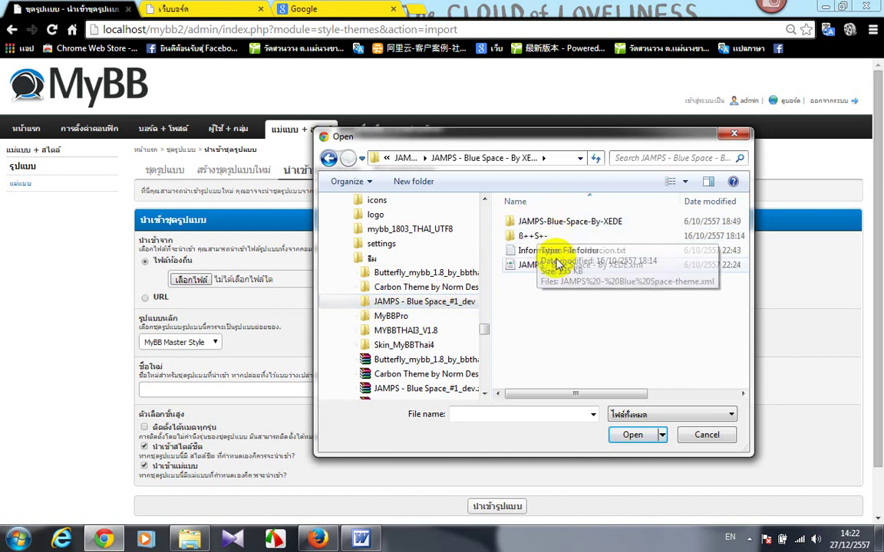
double_click(547, 268)
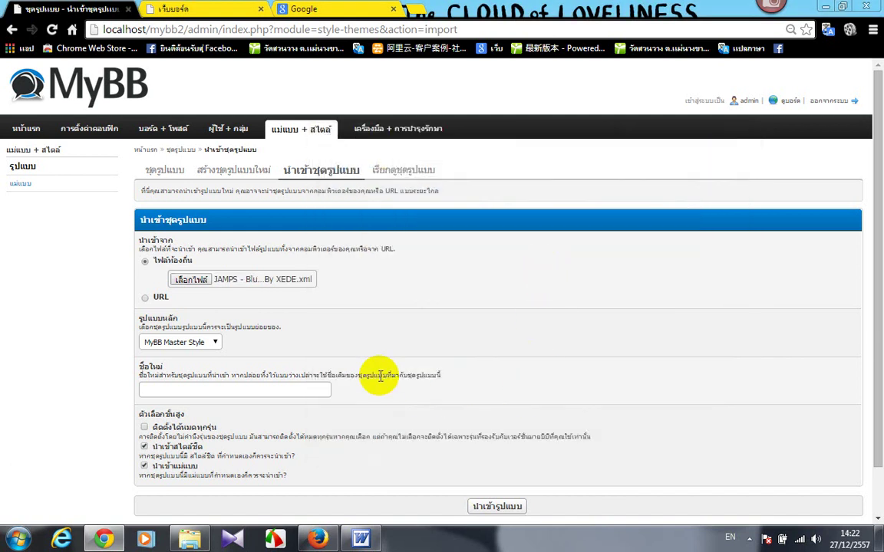
scroll(322, 365, "down", 2)
left_click(163, 375)
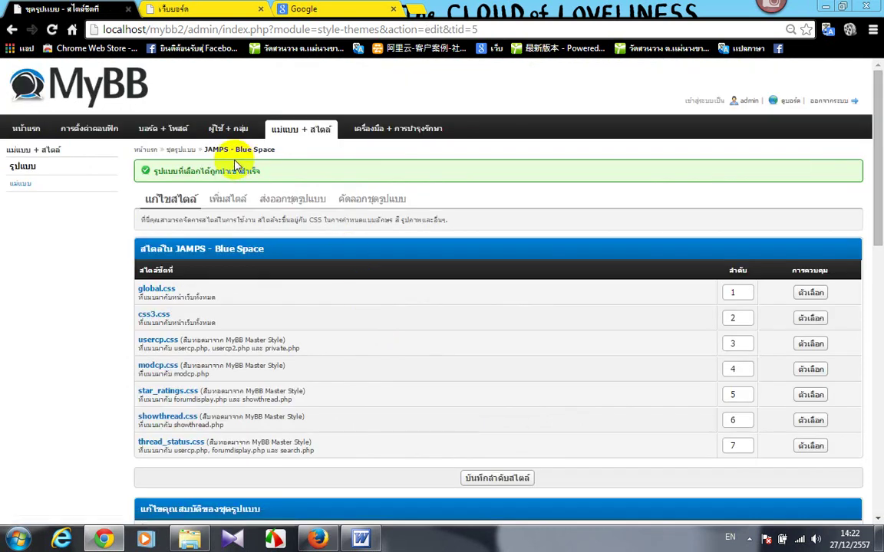
Set the JAMPS - Blue Space theme as the forum's default and reload the forum's front page
left_click(299, 132)
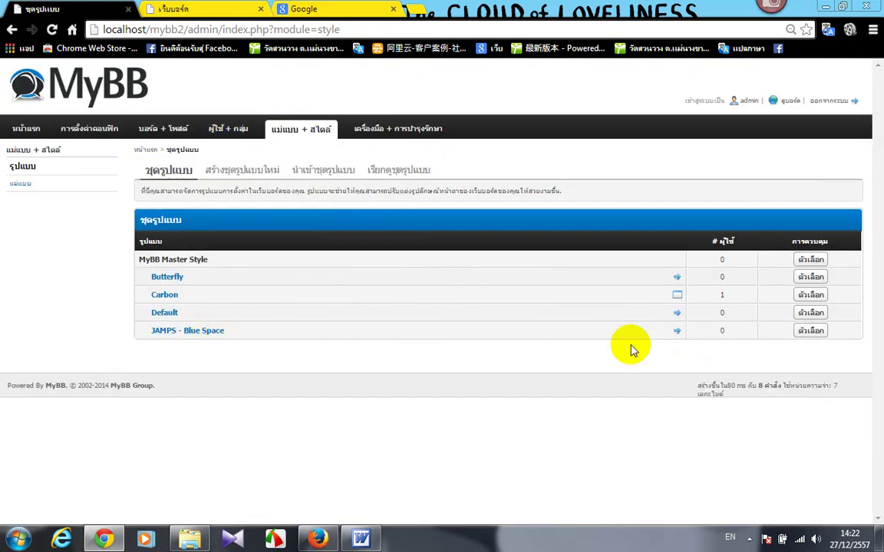
left_click(809, 331)
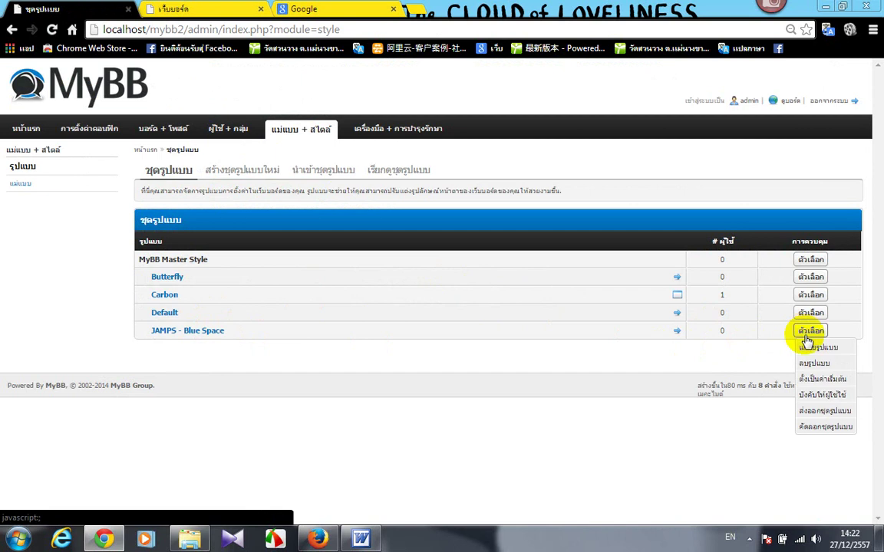
left_click(809, 379)
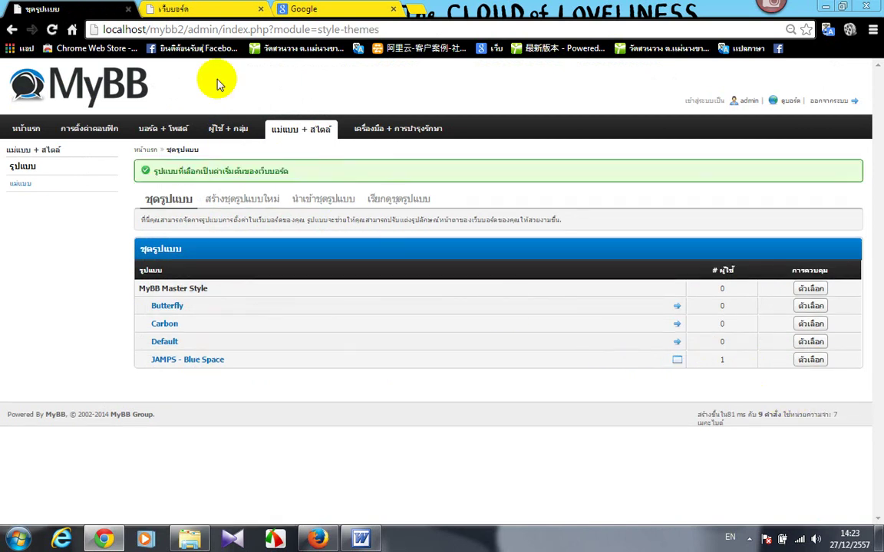
left_click(187, 9)
right_click(206, 12)
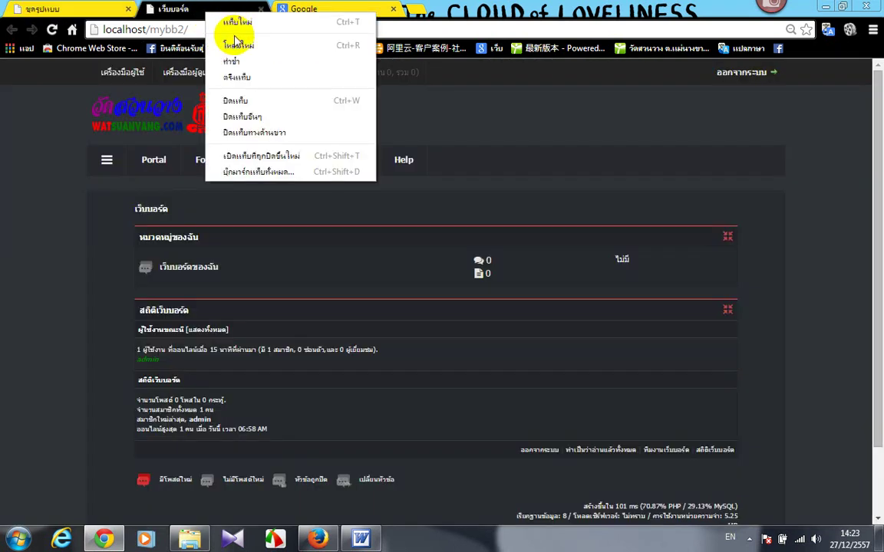
left_click(54, 30)
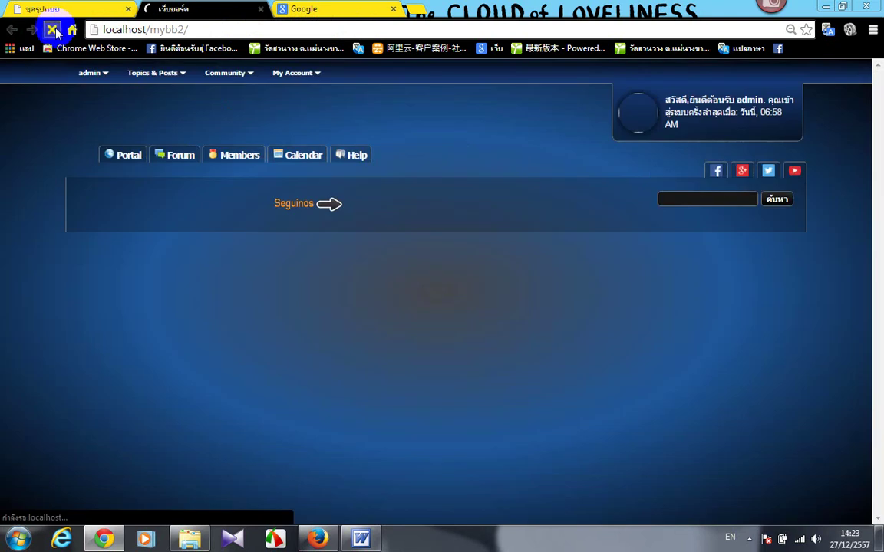